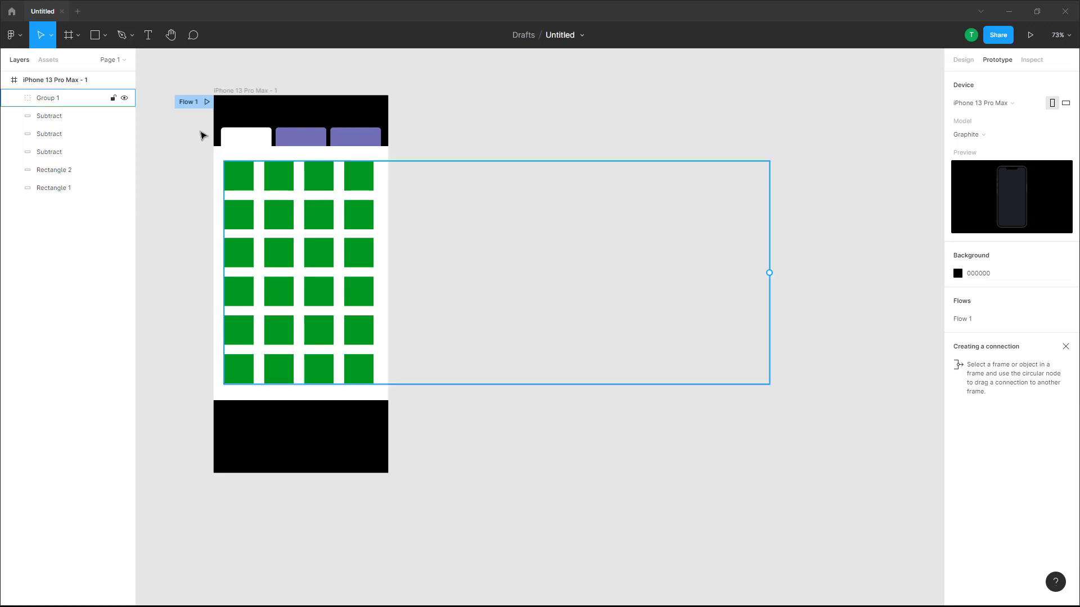
Step: Alt-drag a copy of the phone frame to the right and shift its grid group left to show red squares
{"action": "left_click", "coordinate": [272, 109]}
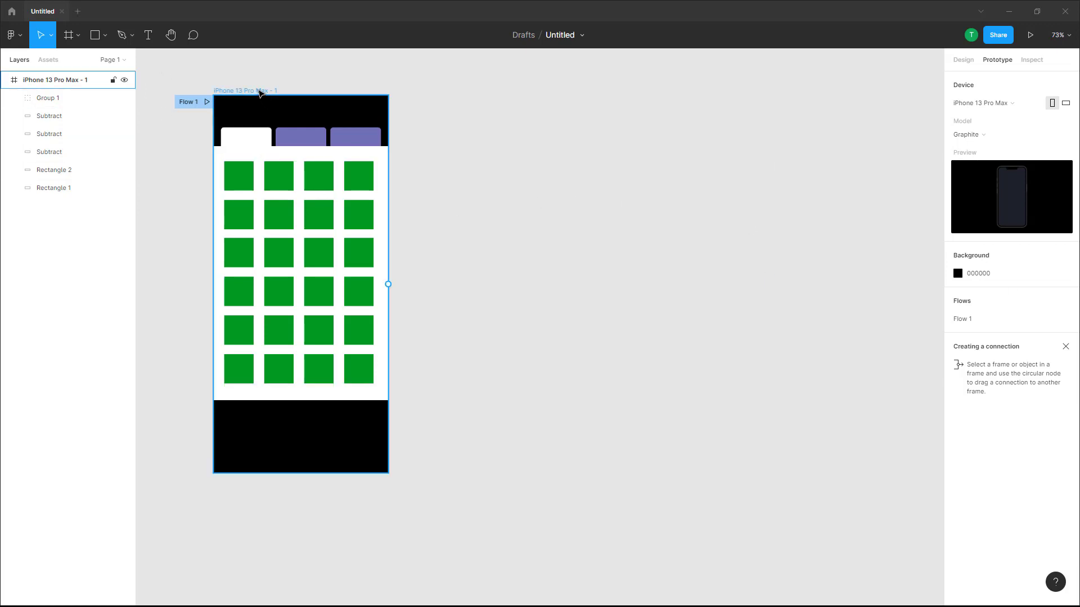
{"action": "left_click", "coordinate": [276, 136]}
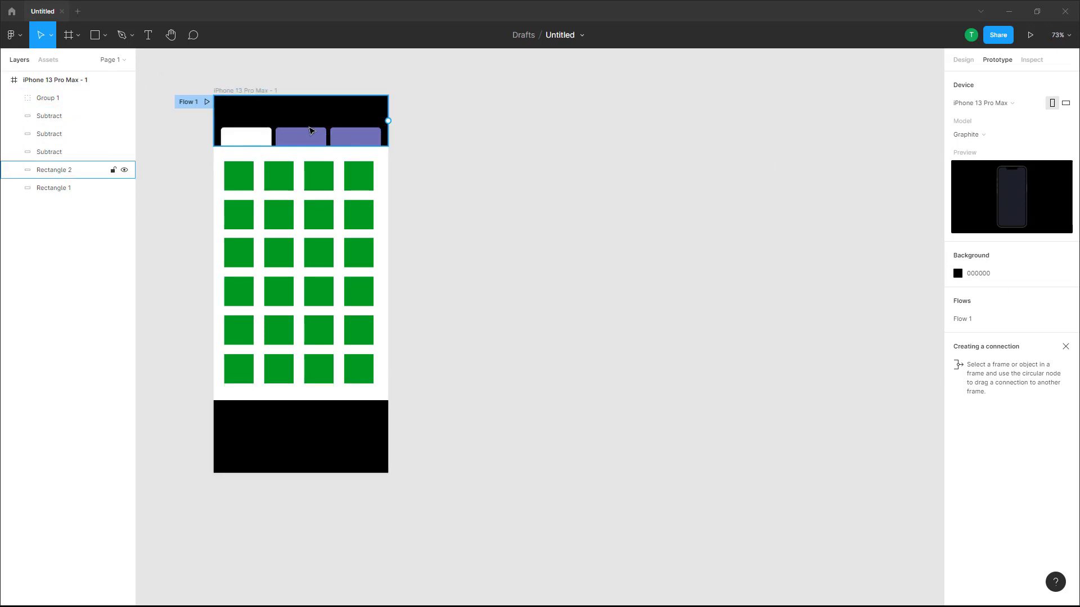
{"action": "left_click", "coordinate": [246, 97]}
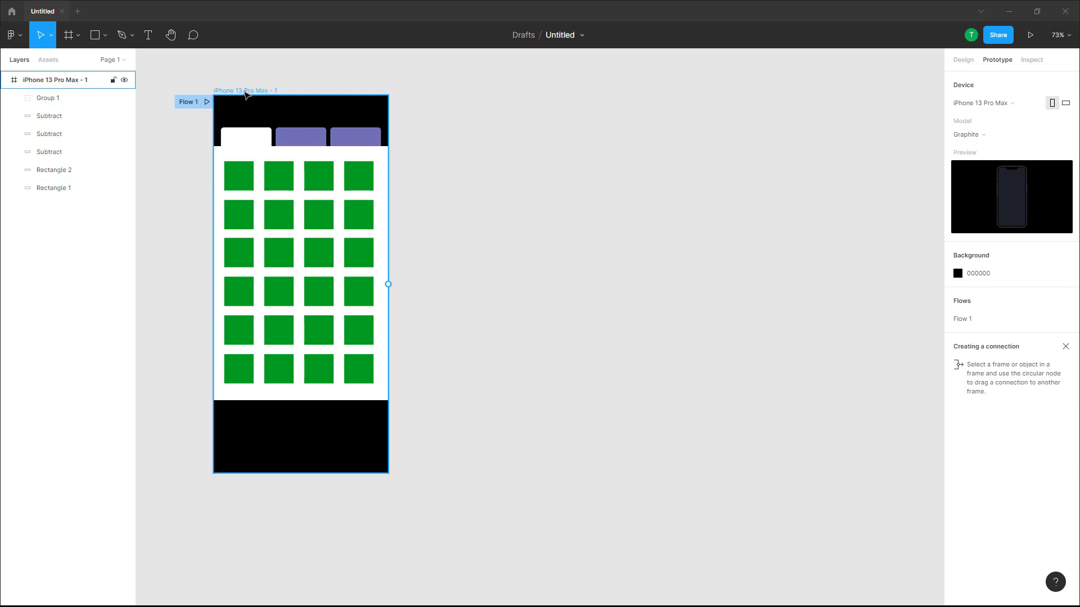
{"action": "left_click", "coordinate": [244, 94]}
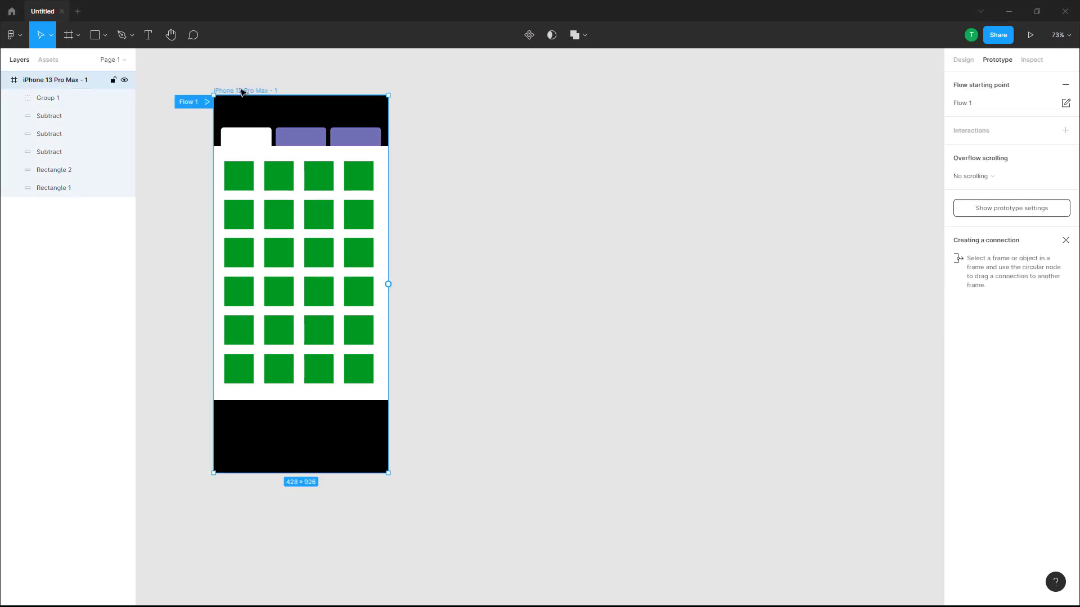
{"action": "left_click_drag", "start_coordinate": [245, 95], "coordinate": [472, 99]}
{"action": "left_click", "coordinate": [664, 152]}
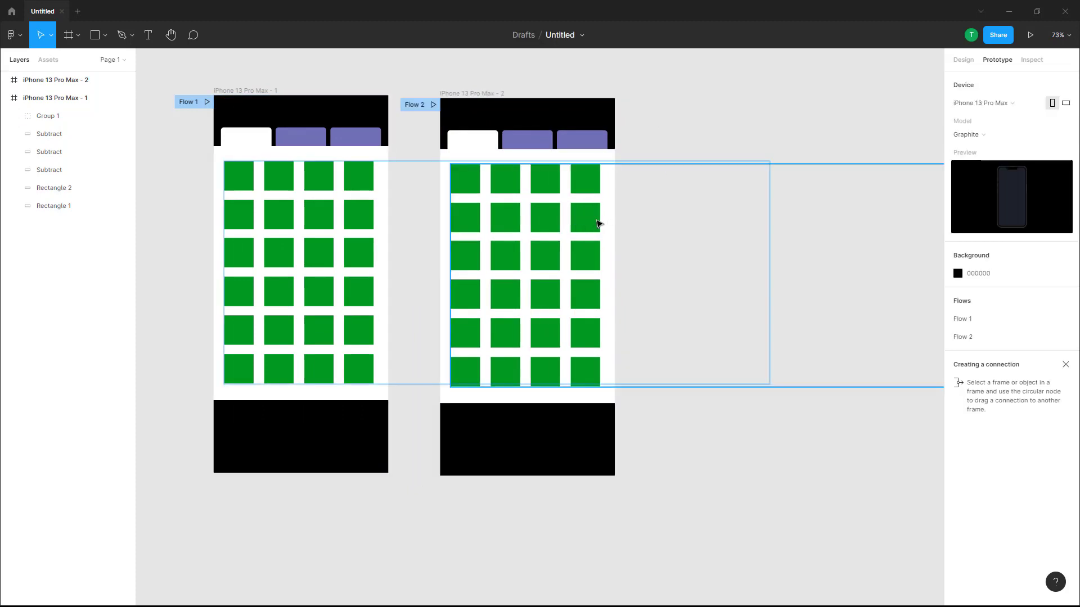
{"action": "left_click", "coordinate": [591, 225]}
{"action": "key", "text": "shift+Left"}
{"action": "key", "text": "shift+Left"}
{"action": "key", "text": "shift+Left"}
{"action": "key", "text": "shift+Left"}
{"action": "key", "text": "shift+Left"}
{"action": "key", "text": "shift+Left"}
{"action": "key", "text": "shift+Left"}
{"action": "key", "text": "shift+Left"}
{"action": "key", "text": "shift+Left"}
{"action": "key", "text": "shift+Left"}
{"action": "key", "text": "shift+Left"}
{"action": "key", "text": "shift+Left"}
{"action": "key", "text": "shift+Left"}
{"action": "key", "text": "shift+Left"}
{"action": "key", "text": "shift+Left"}
{"action": "key", "text": "shift+Left"}
{"action": "key", "text": "shift+Left"}
{"action": "key", "text": "shift+Left"}
{"action": "key", "text": "shift+Left"}
{"action": "key", "text": "shift+Left"}
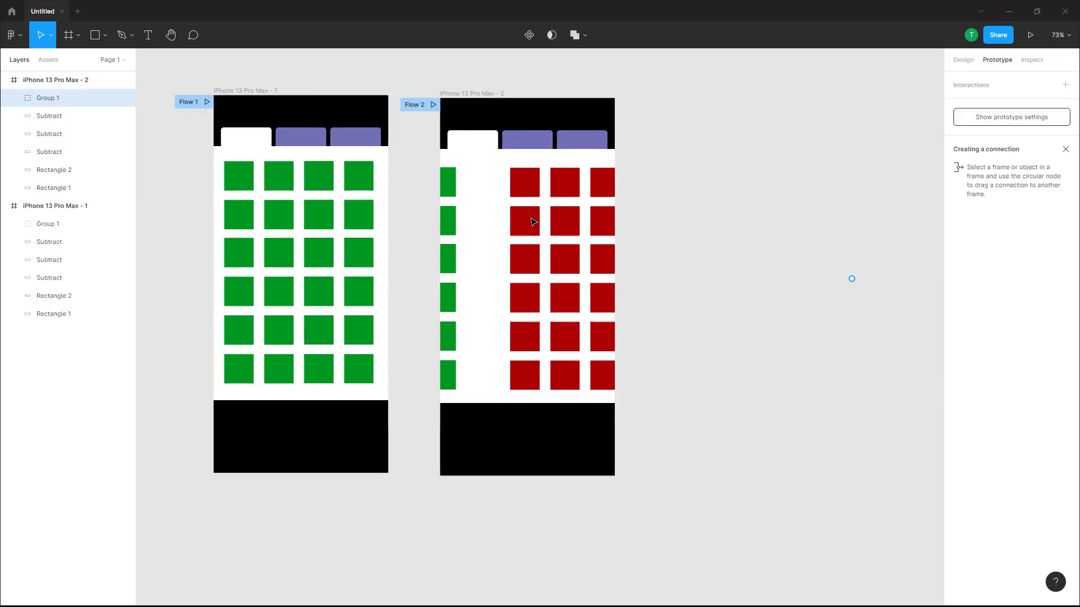
{"action": "left_click_drag", "start_coordinate": [578, 222], "coordinate": [550, 221]}
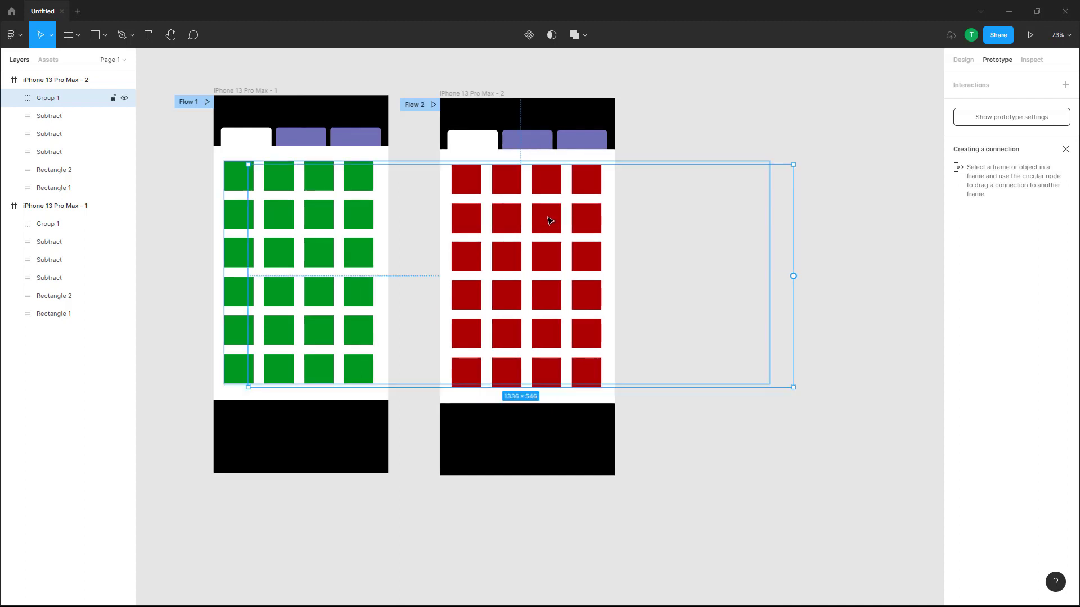
Step: Set the second frame's middle tab fill to FFFFFF
{"action": "left_click", "coordinate": [543, 148]}
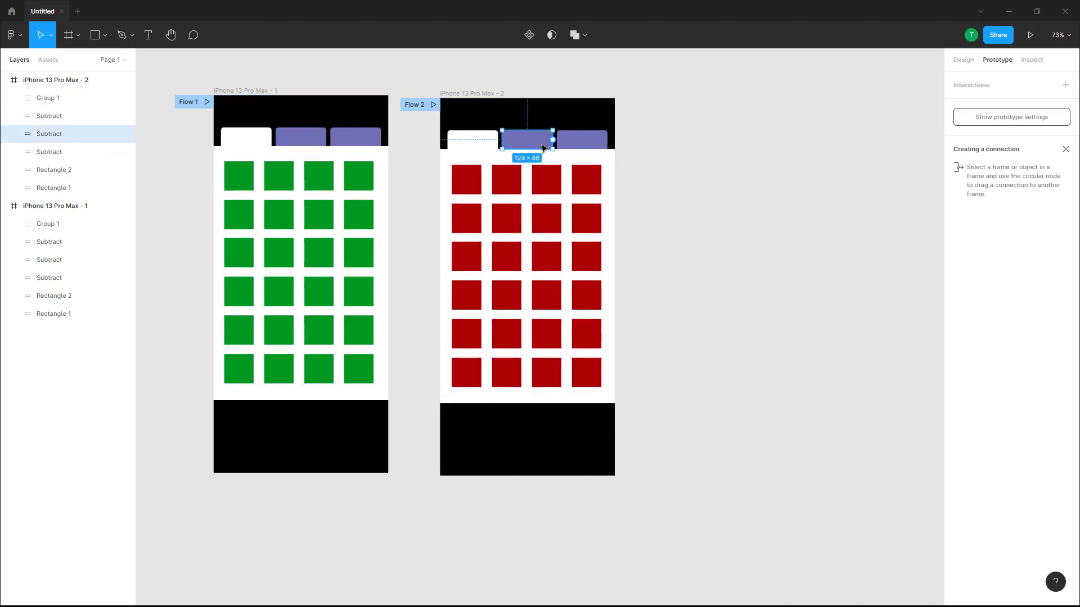
{"action": "left_click", "coordinate": [963, 59]}
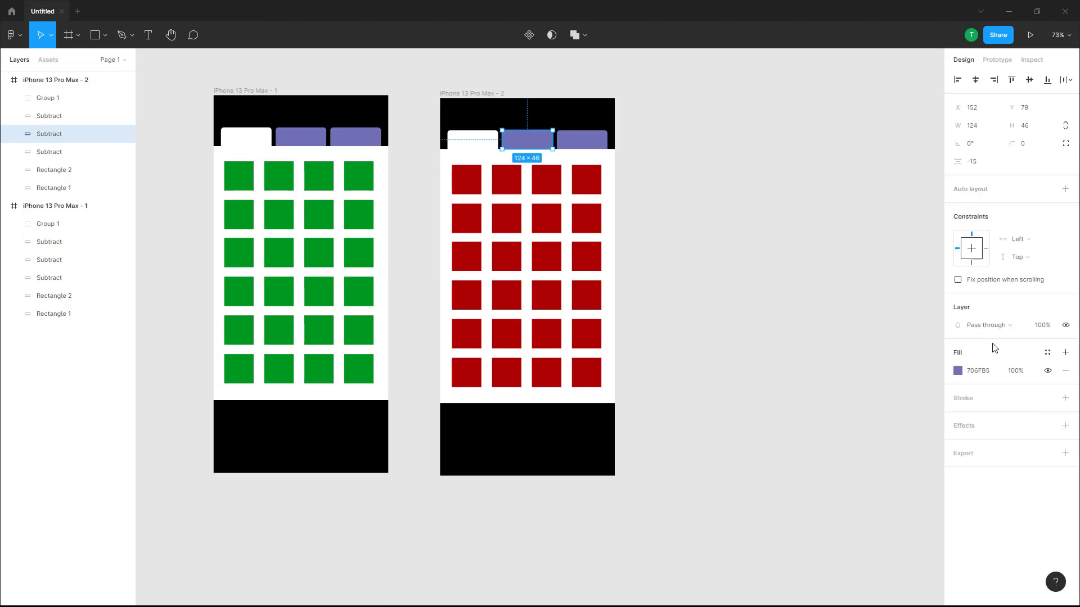
{"action": "left_click", "coordinate": [958, 371]}
{"action": "type", "text": "FFFFFF"}
{"action": "key", "text": "Return"}
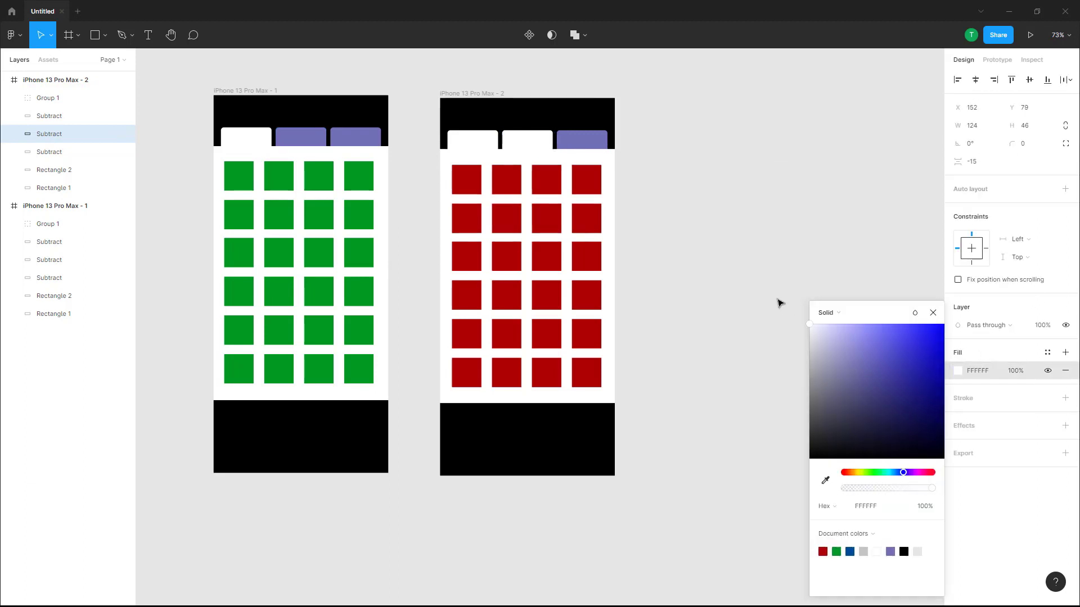
Step: Eyedrop the purple colour onto the second frame's left tab
{"action": "left_click", "coordinate": [481, 140]}
{"action": "left_click", "coordinate": [961, 371]}
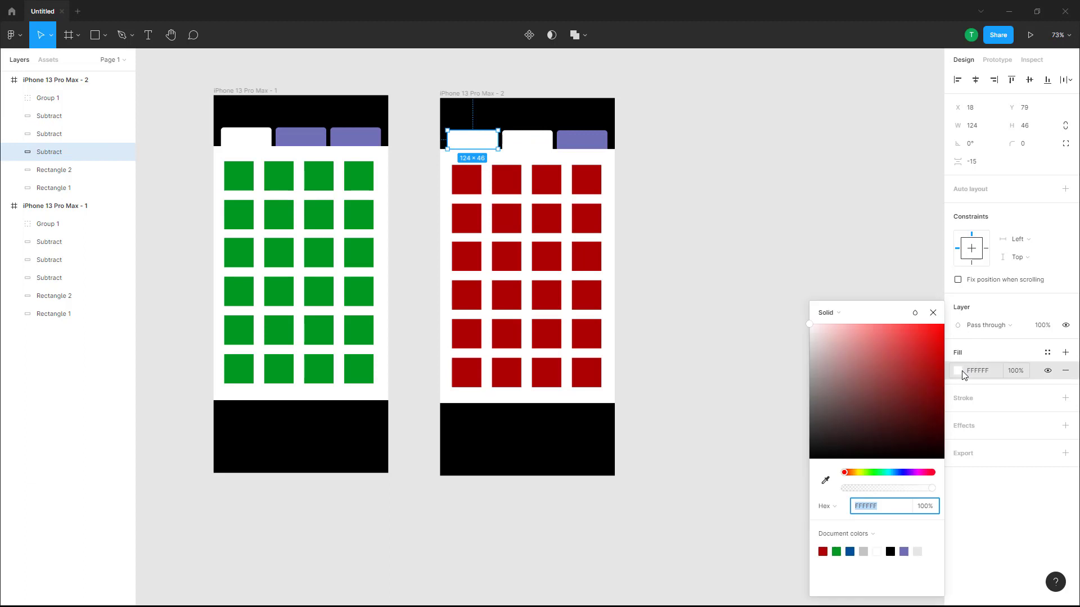
{"action": "left_click", "coordinate": [825, 480]}
{"action": "left_click", "coordinate": [583, 139]}
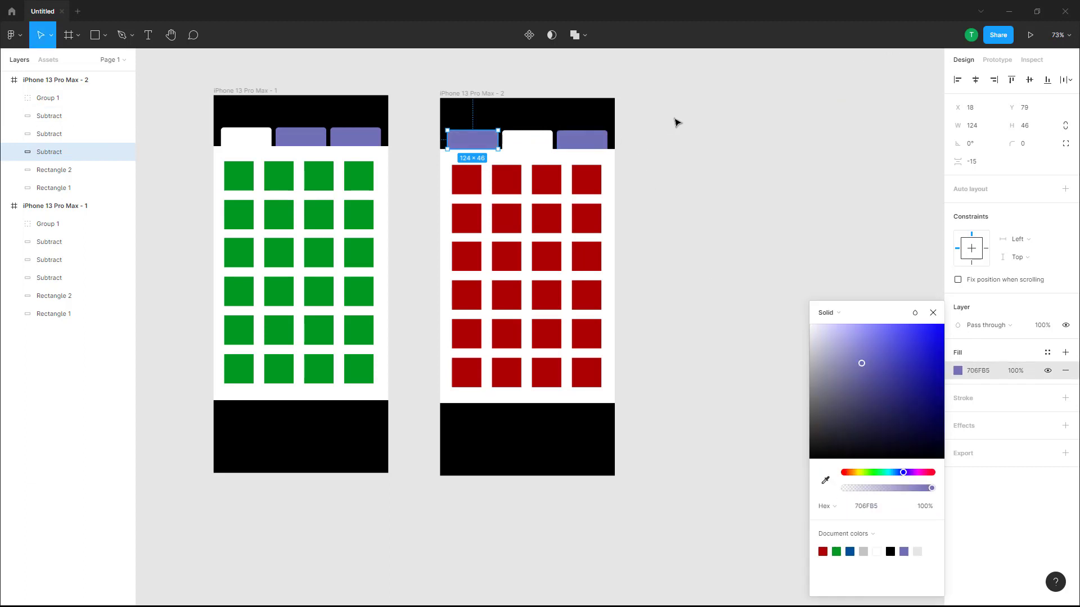
{"action": "left_click", "coordinate": [678, 117]}
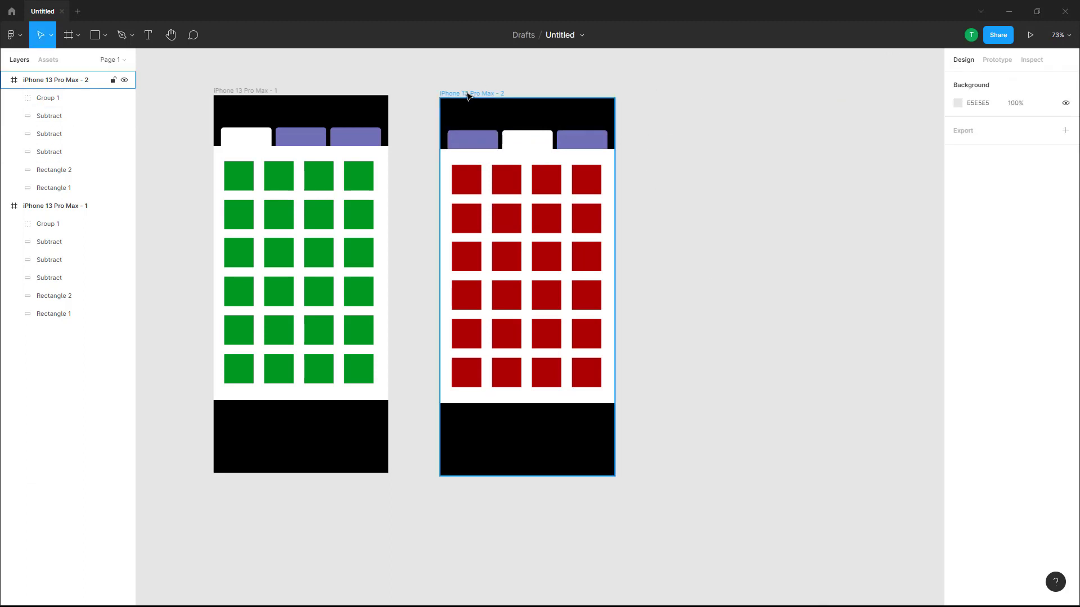
Step: Duplicate the second frame into a third beside it and move the grid group to show blue squares
{"action": "left_click_drag", "start_coordinate": [468, 96], "coordinate": [700, 96]}
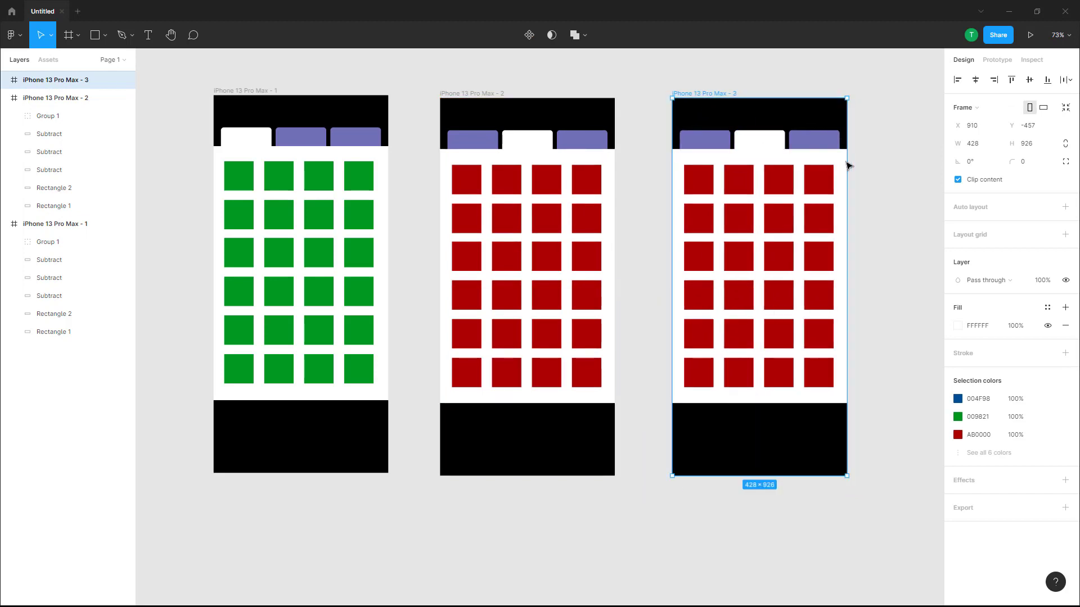
{"action": "left_click_drag", "start_coordinate": [829, 187], "coordinate": [752, 188]}
{"action": "left_click", "coordinate": [887, 138]}
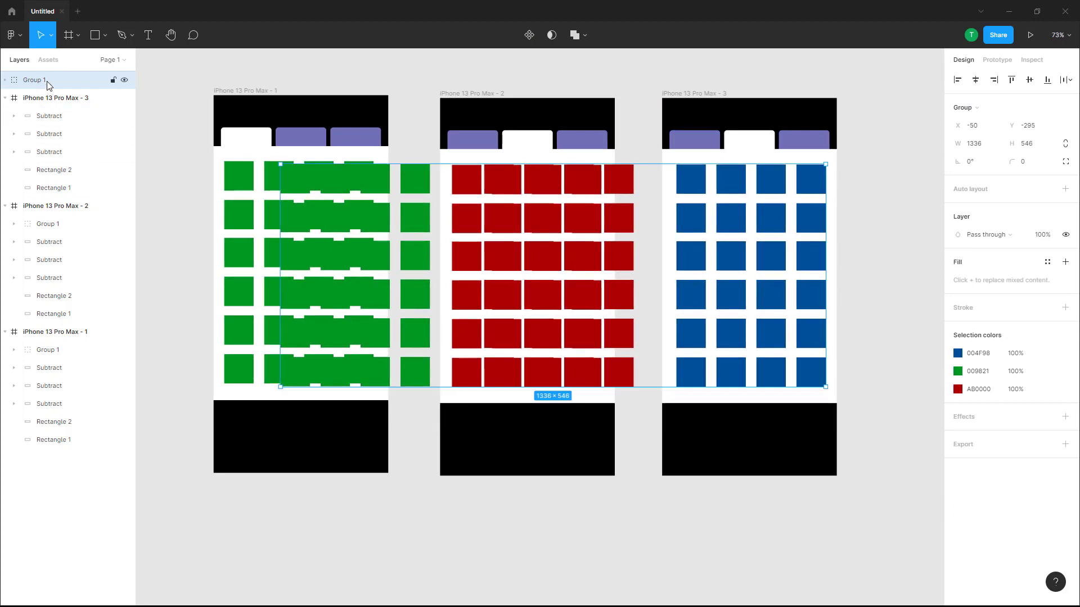
{"action": "left_click_drag", "start_coordinate": [50, 110], "coordinate": [49, 110]}
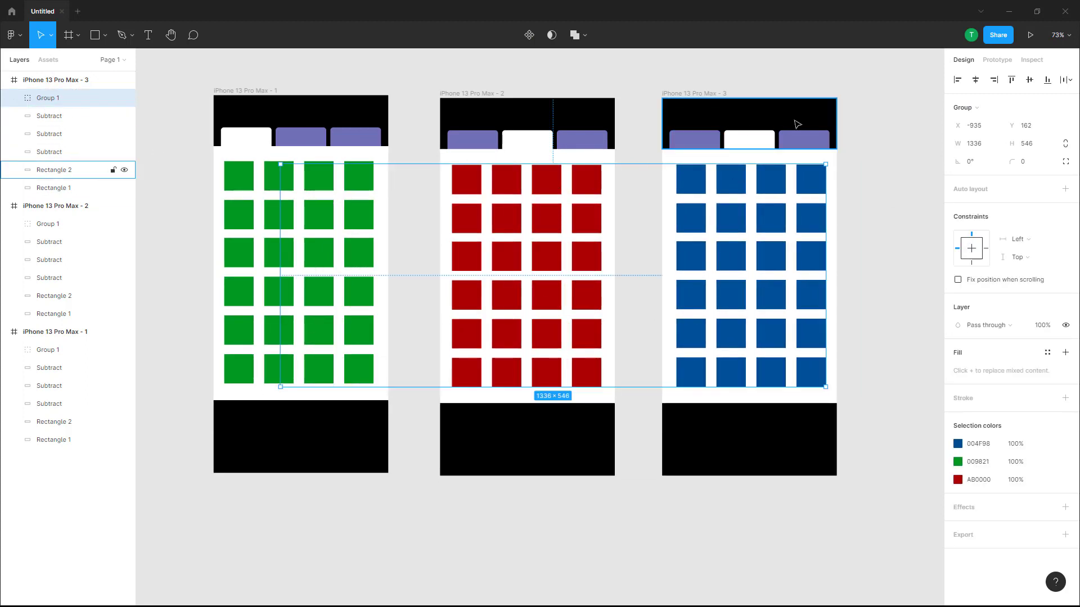
Step: Eyedrop purple 706FB5 onto the third frame's middle tab
{"action": "left_click", "coordinate": [748, 147]}
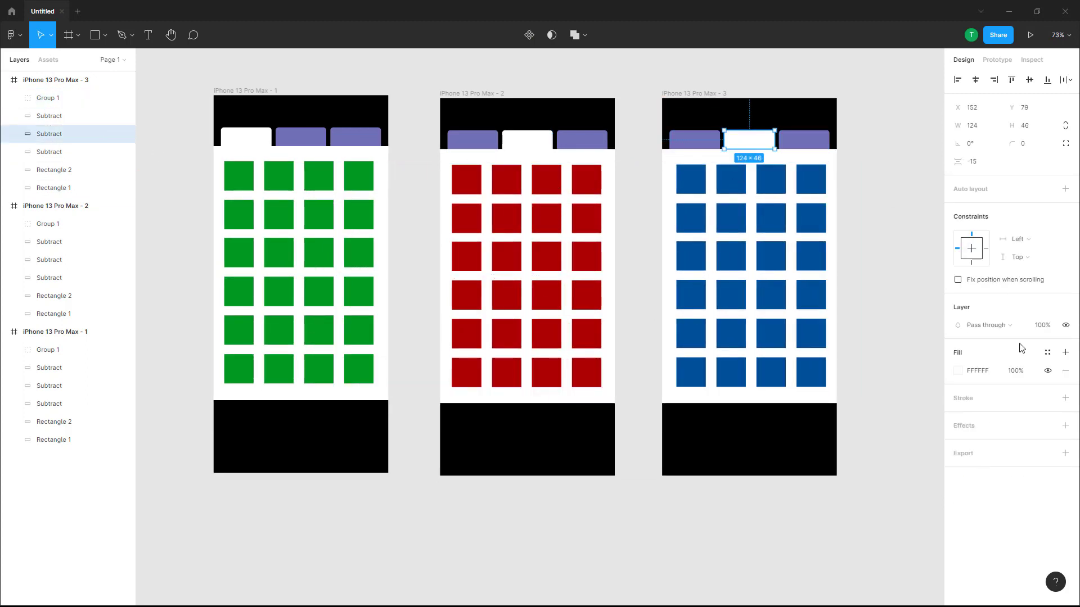
{"action": "left_click", "coordinate": [957, 371]}
{"action": "left_click", "coordinate": [825, 480]}
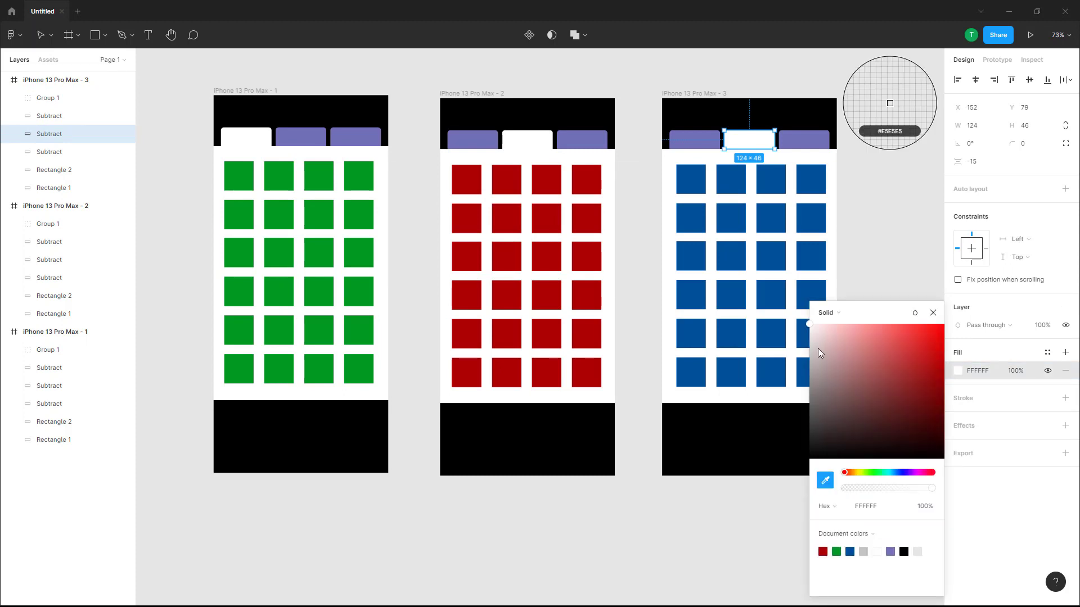
{"action": "left_click", "coordinate": [797, 142]}
Step: Make the third frame's right tab fill white (FFFFFF)
{"action": "left_click", "coordinate": [804, 140]}
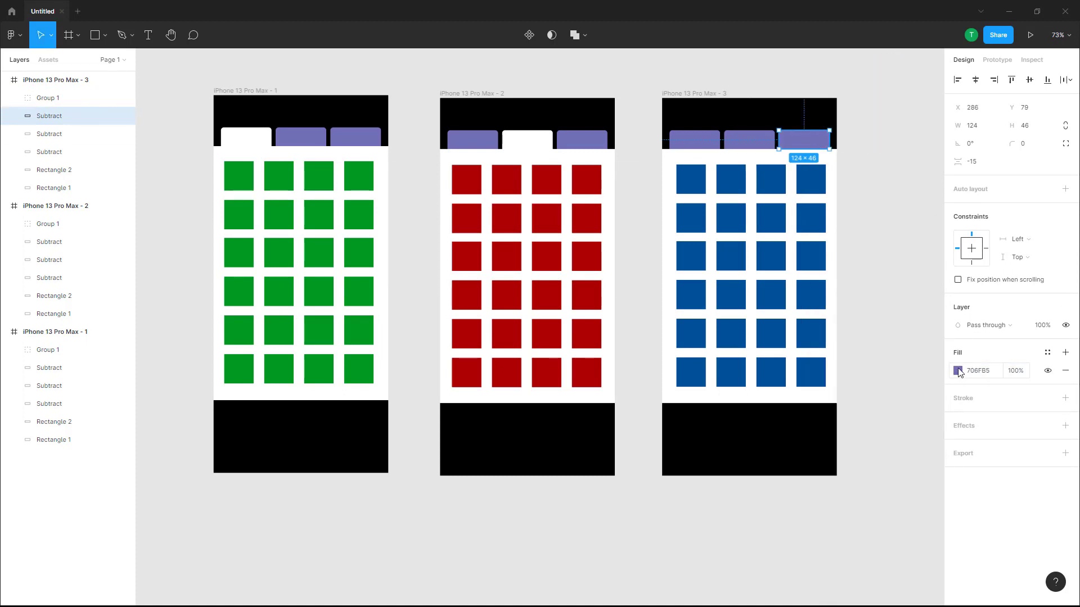
{"action": "left_click", "coordinate": [957, 370]}
{"action": "left_click_drag", "start_coordinate": [896, 392], "coordinate": [810, 255]}
{"action": "left_click", "coordinate": [881, 166]}
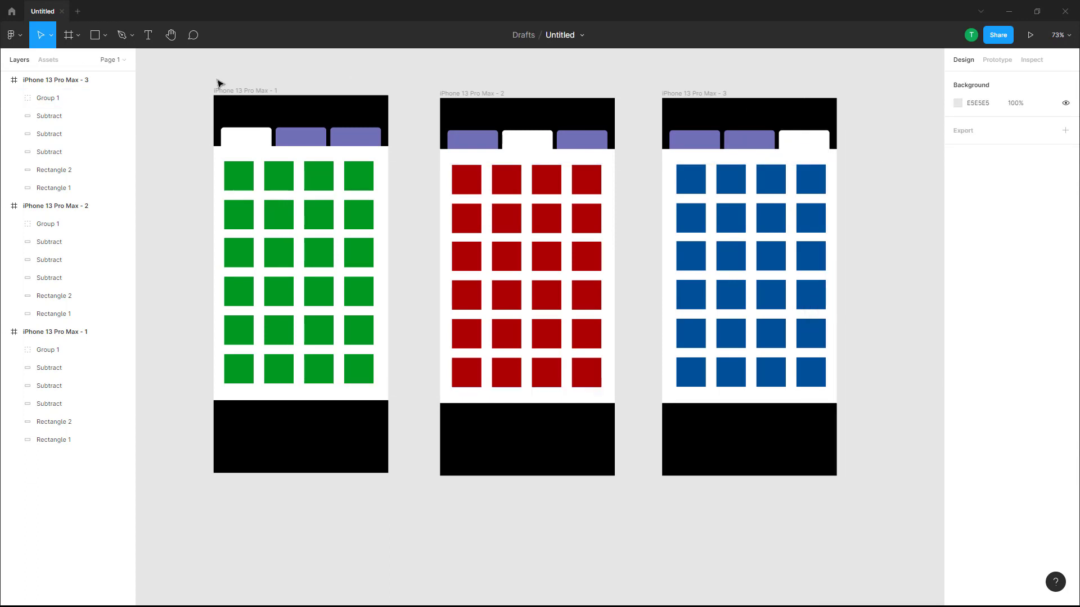
Step: In Prototype mode, link frame 1's middle tab to frame 2 with Smart animate and its right tab to frame 3
{"action": "left_click", "coordinate": [308, 139]}
{"action": "left_click", "coordinate": [998, 59]}
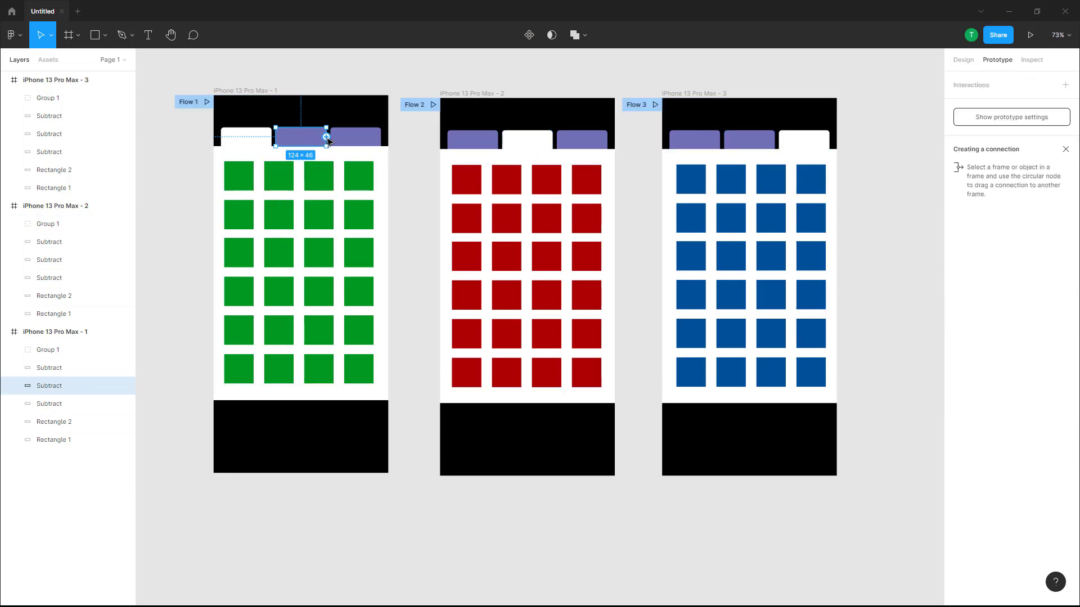
{"action": "left_click_drag", "start_coordinate": [326, 136], "coordinate": [453, 289]}
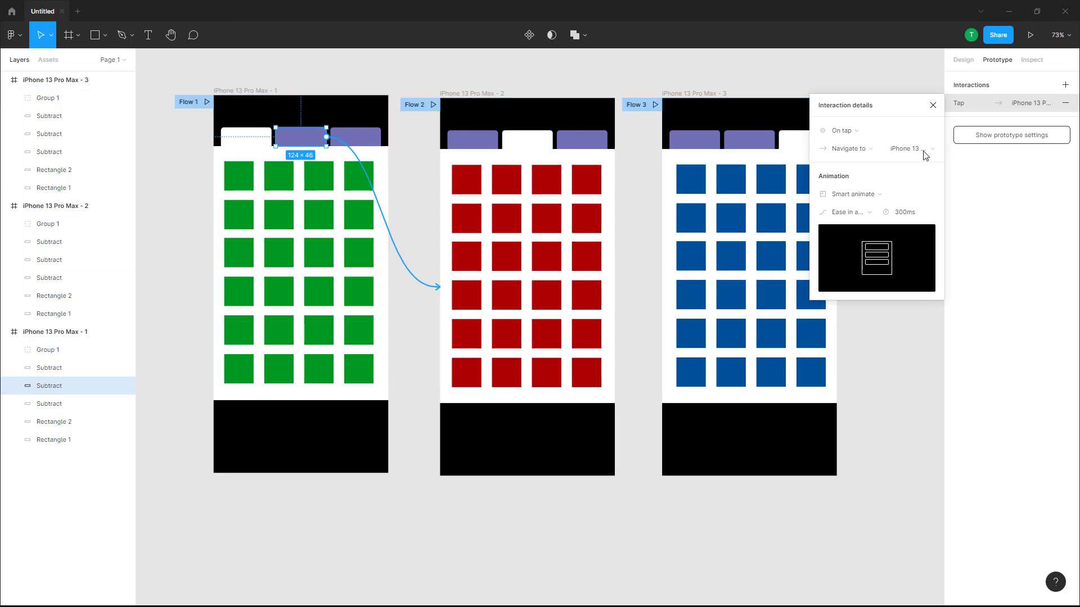
{"action": "left_click", "coordinate": [854, 197]}
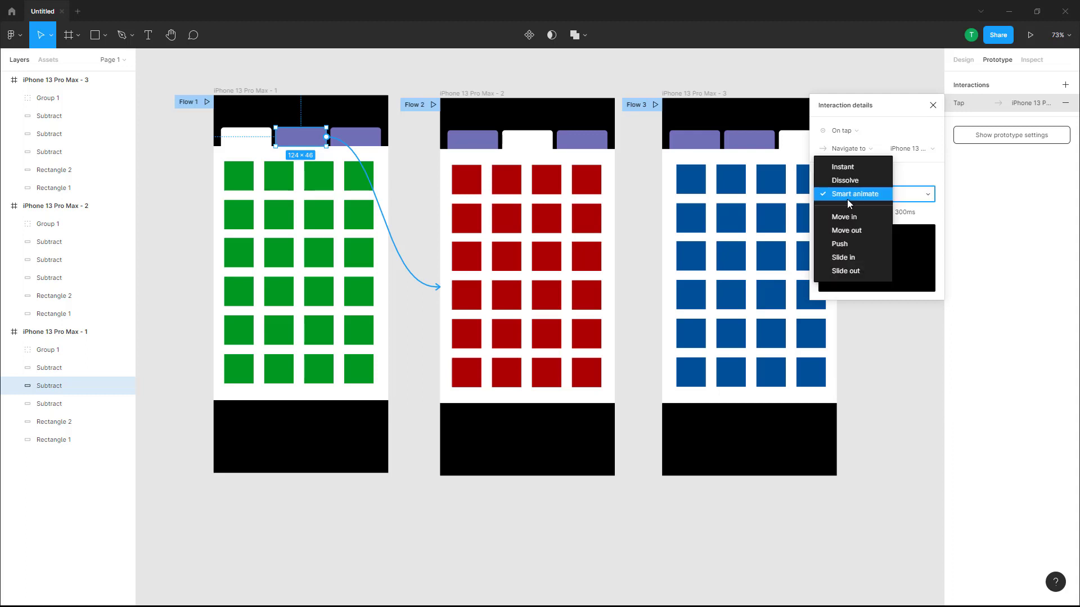
{"action": "left_click", "coordinate": [847, 199]}
{"action": "left_click", "coordinate": [378, 139]}
{"action": "left_click_drag", "start_coordinate": [382, 140], "coordinate": [666, 240]}
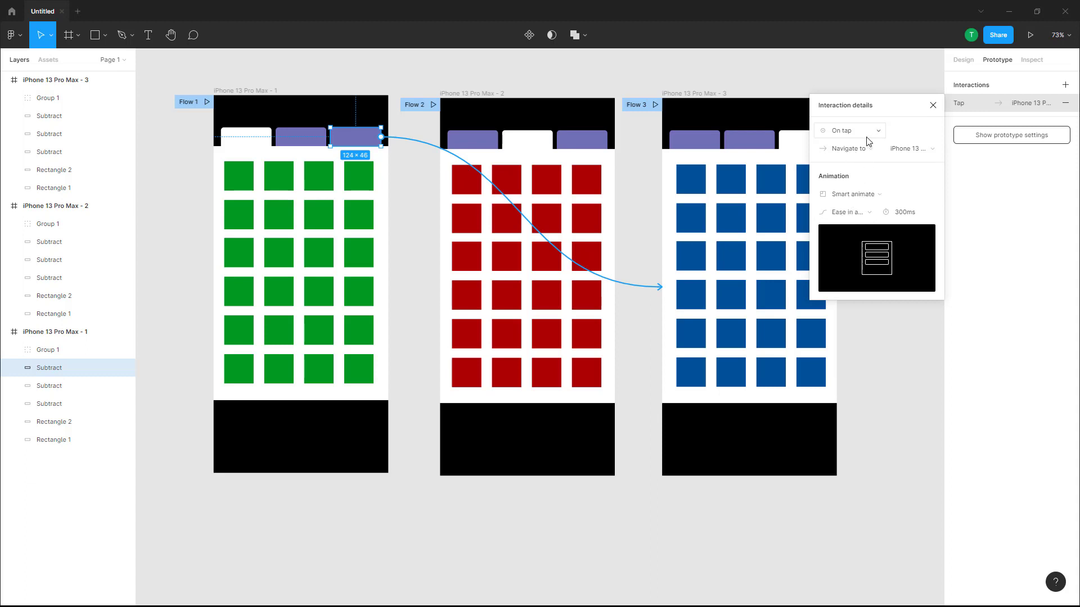
Step: Link frame 2's left tab: On tap, Navigate to iPhone 13 Pro Max - 1, Smart animate, Ease in and out
{"action": "left_click", "coordinate": [485, 139]}
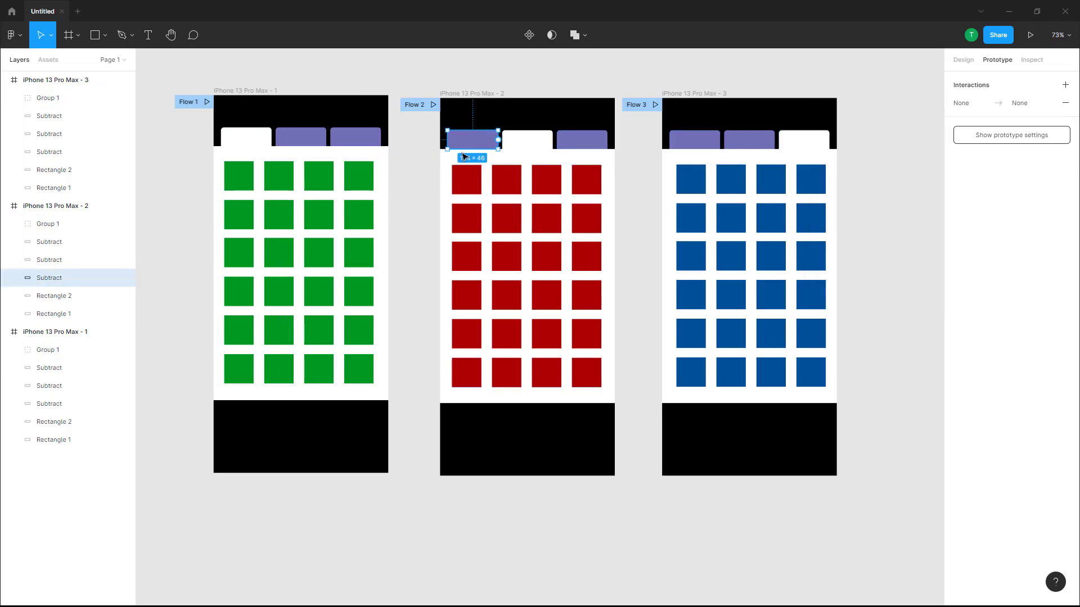
{"action": "left_click_drag", "start_coordinate": [498, 139], "coordinate": [386, 235]}
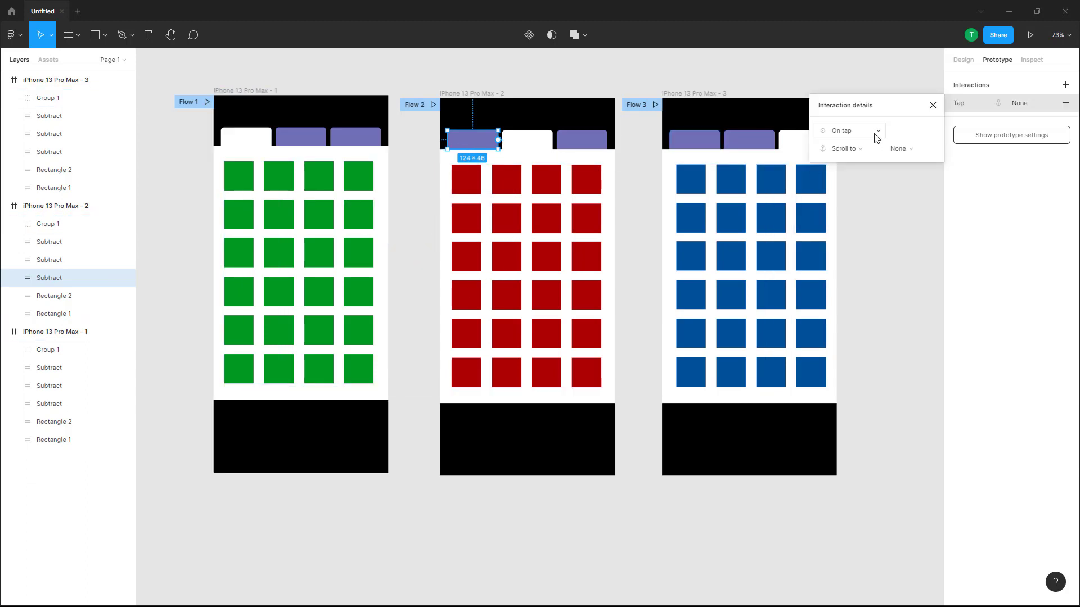
{"action": "left_click", "coordinate": [867, 157]}
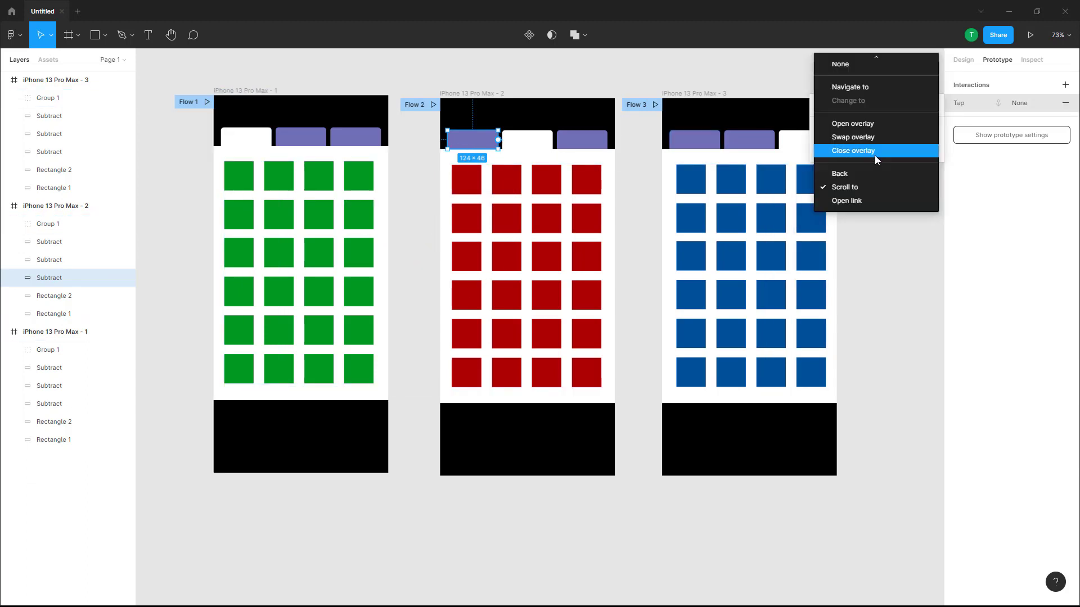
{"action": "left_click", "coordinate": [849, 88]}
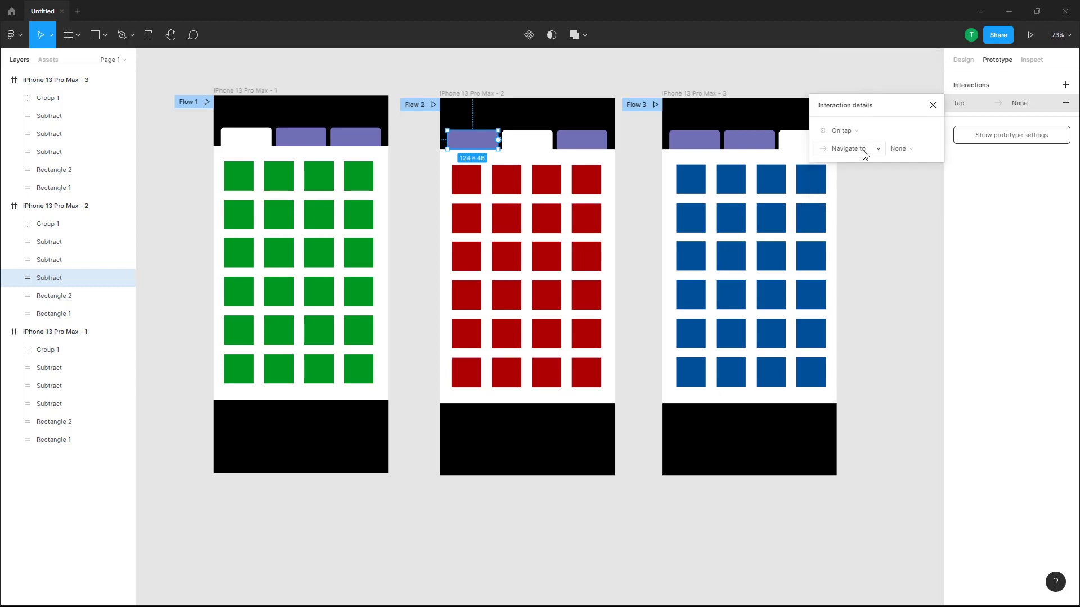
{"action": "left_click", "coordinate": [912, 151]}
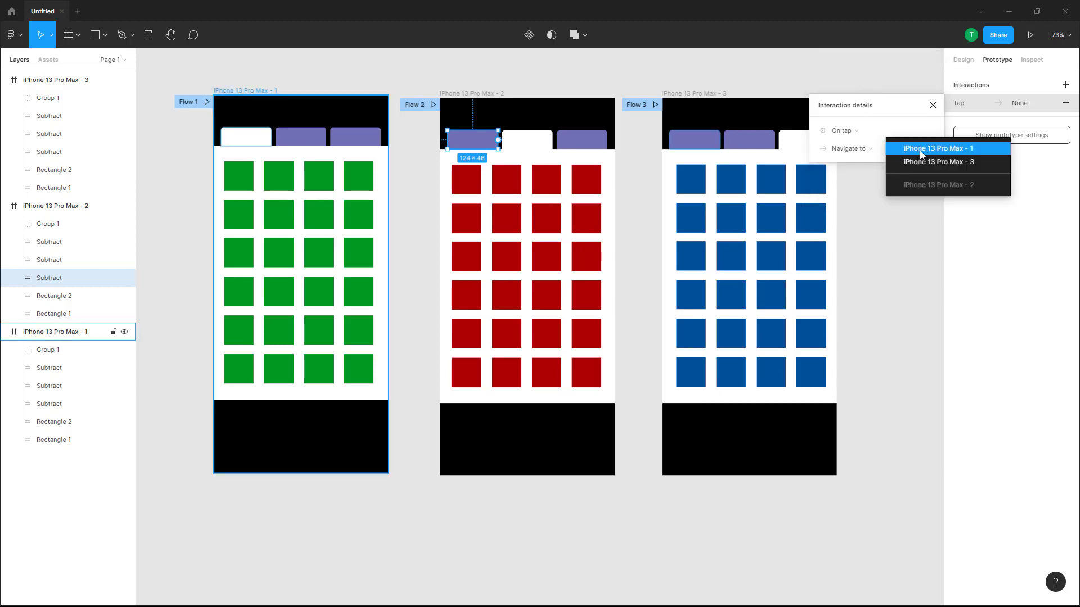
{"action": "left_click", "coordinate": [919, 150]}
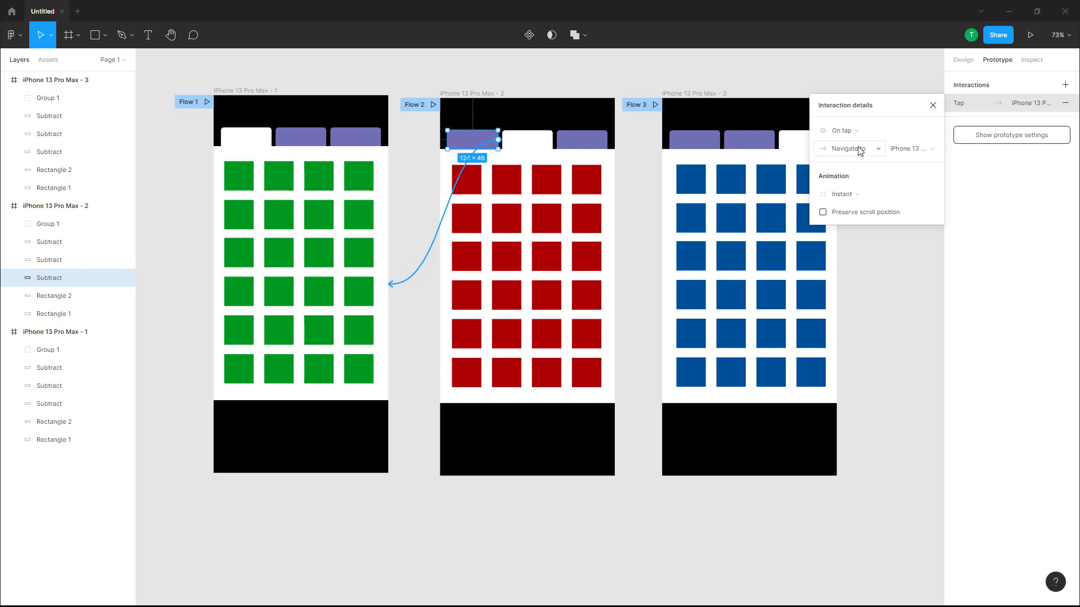
{"action": "left_click", "coordinate": [846, 194]}
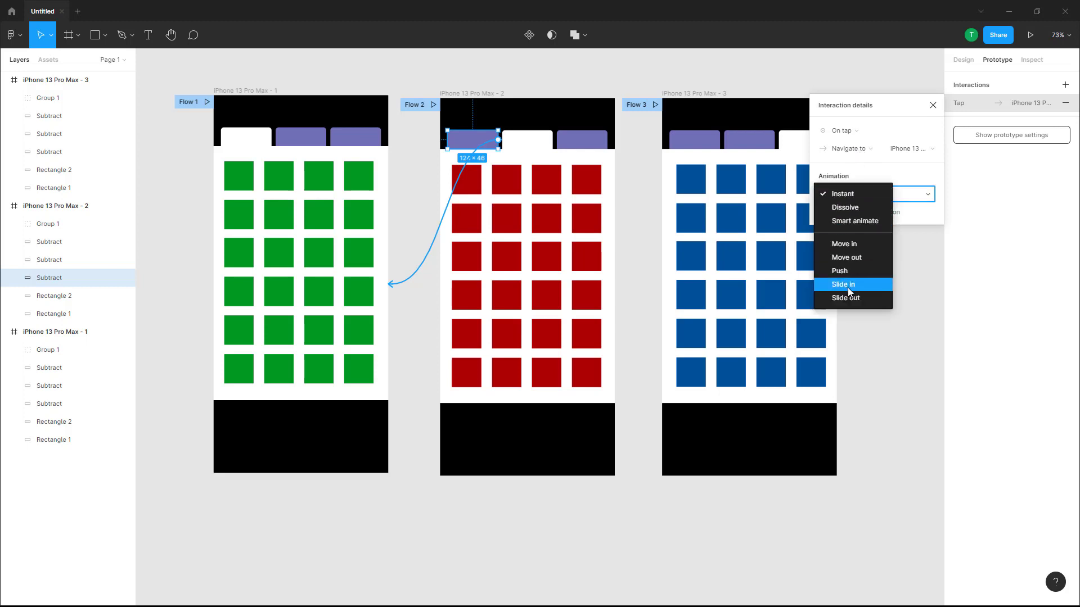
{"action": "left_click", "coordinate": [855, 221]}
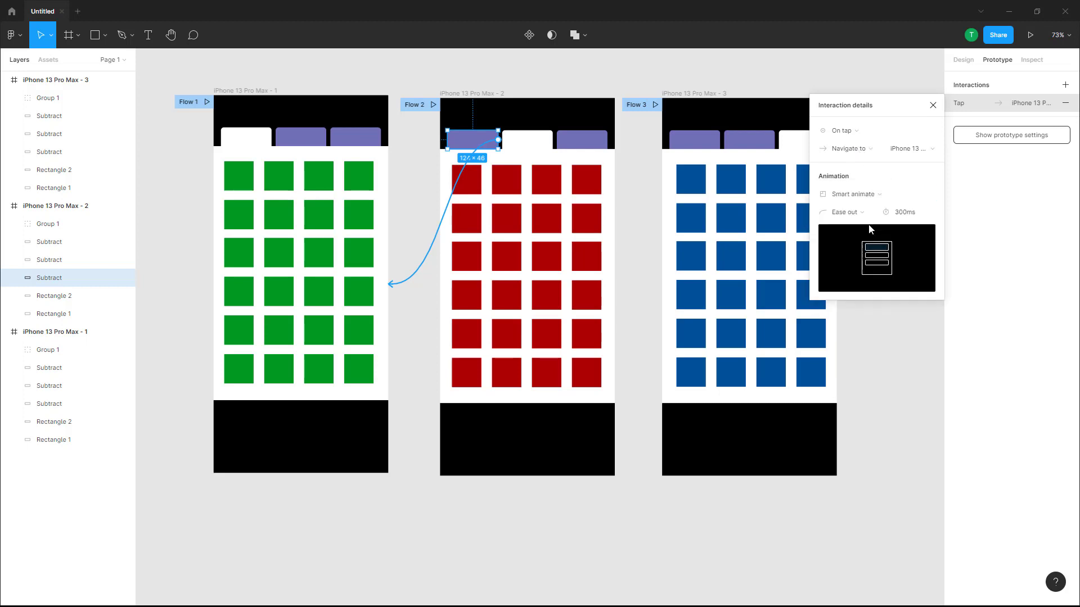
{"action": "left_click", "coordinate": [869, 216]}
{"action": "left_click", "coordinate": [868, 226]}
Step: Link frame 2's third tab to the blue frame 3
{"action": "left_click", "coordinate": [591, 134]}
{"action": "left_click_drag", "start_coordinate": [608, 139], "coordinate": [675, 234]}
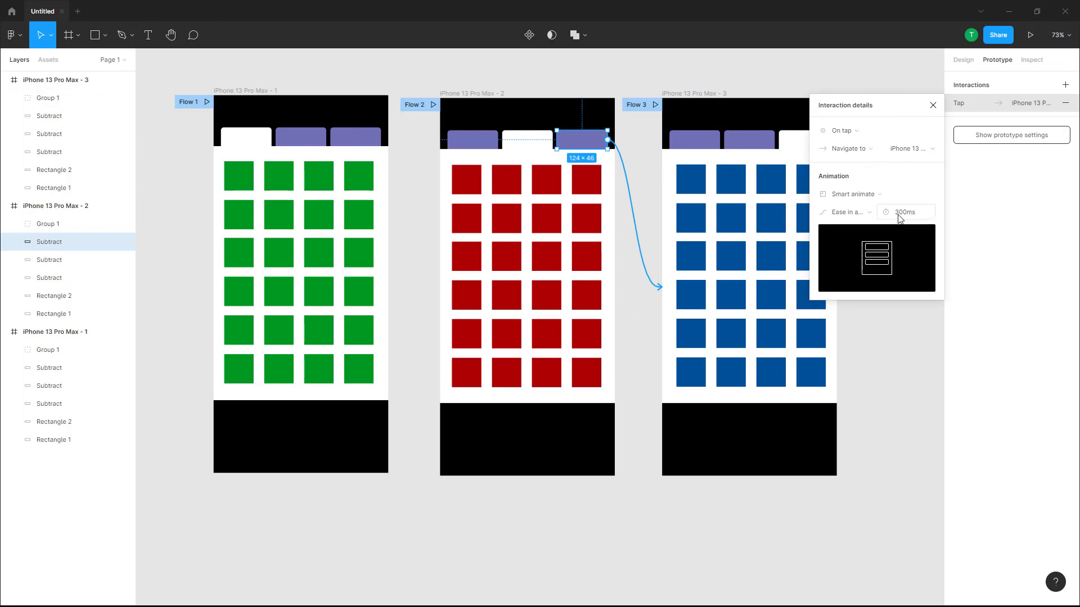
{"action": "left_click", "coordinate": [719, 146]}
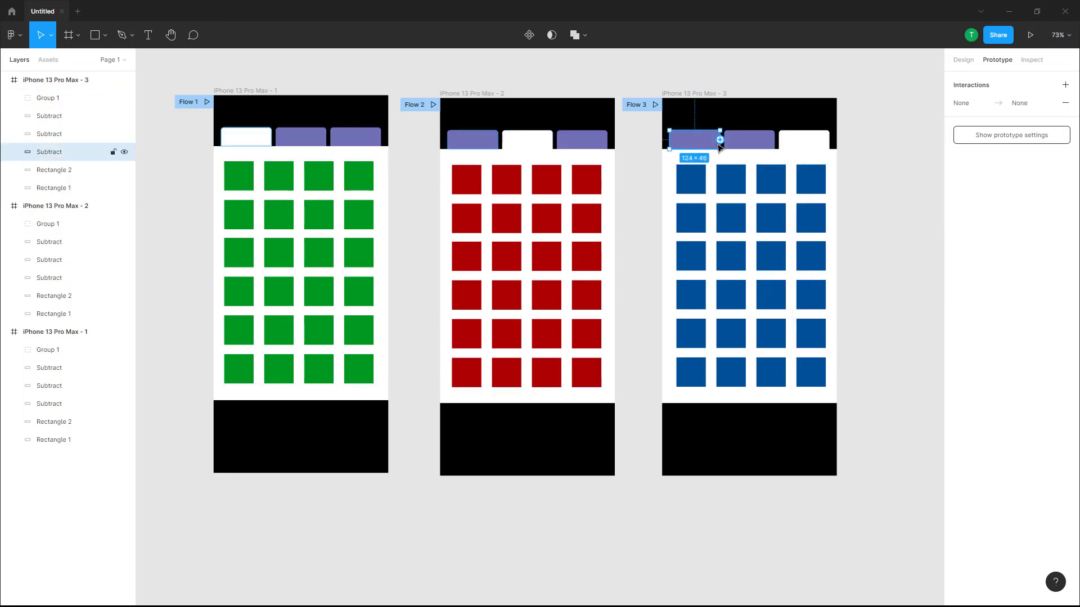
Step: Link frame 3's first tab: Navigate to iPhone 13 Pro Max - 1 with Smart animate
{"action": "left_click_drag", "start_coordinate": [720, 140], "coordinate": [390, 228]}
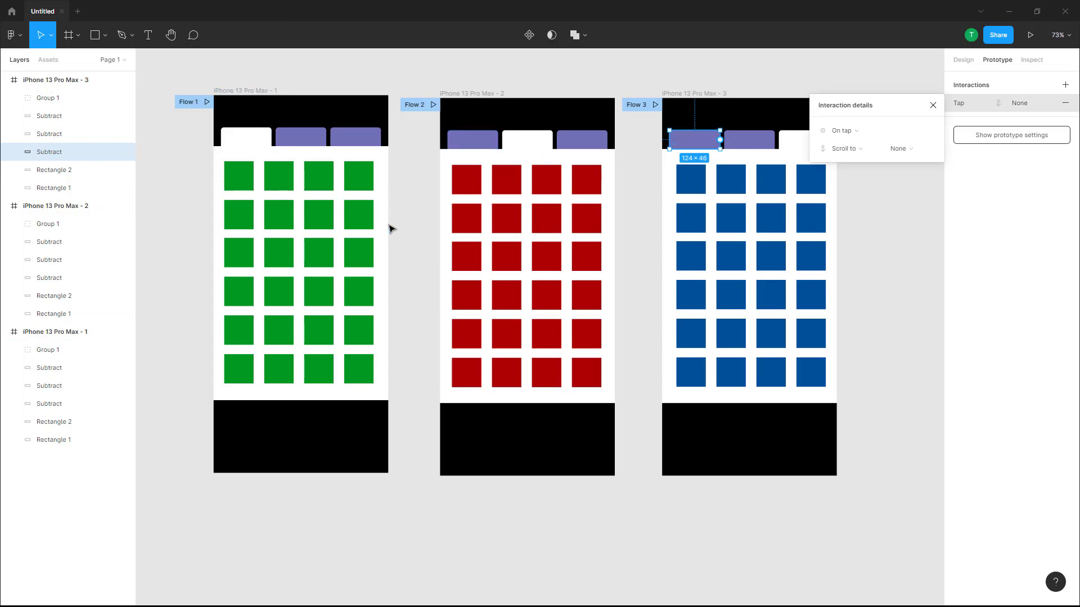
{"action": "left_click", "coordinate": [859, 150]}
{"action": "left_click", "coordinate": [873, 88]}
{"action": "left_click", "coordinate": [905, 149]}
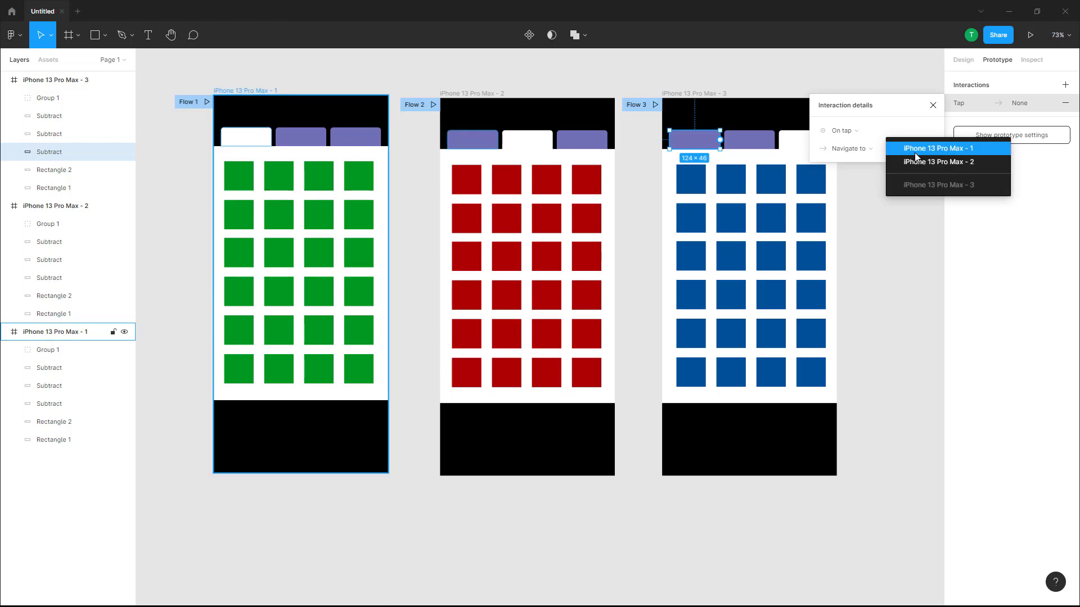
{"action": "left_click", "coordinate": [915, 153]}
{"action": "left_click", "coordinate": [853, 195]}
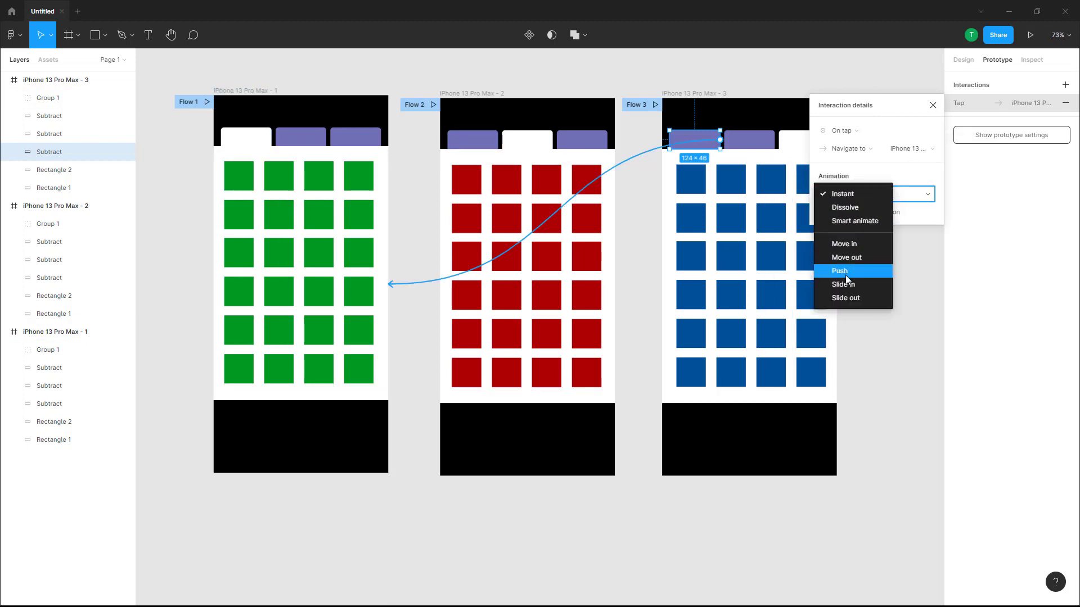
{"action": "left_click", "coordinate": [864, 221]}
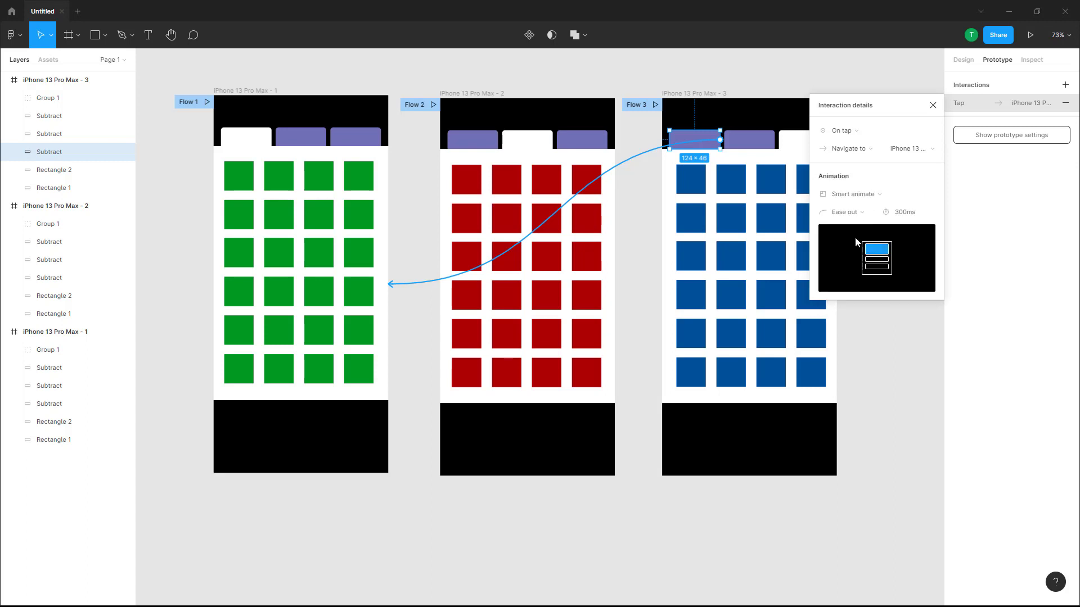
Step: Link frame 3's middle tab to iPhone 13 Pro Max - 2
{"action": "left_click", "coordinate": [765, 140]}
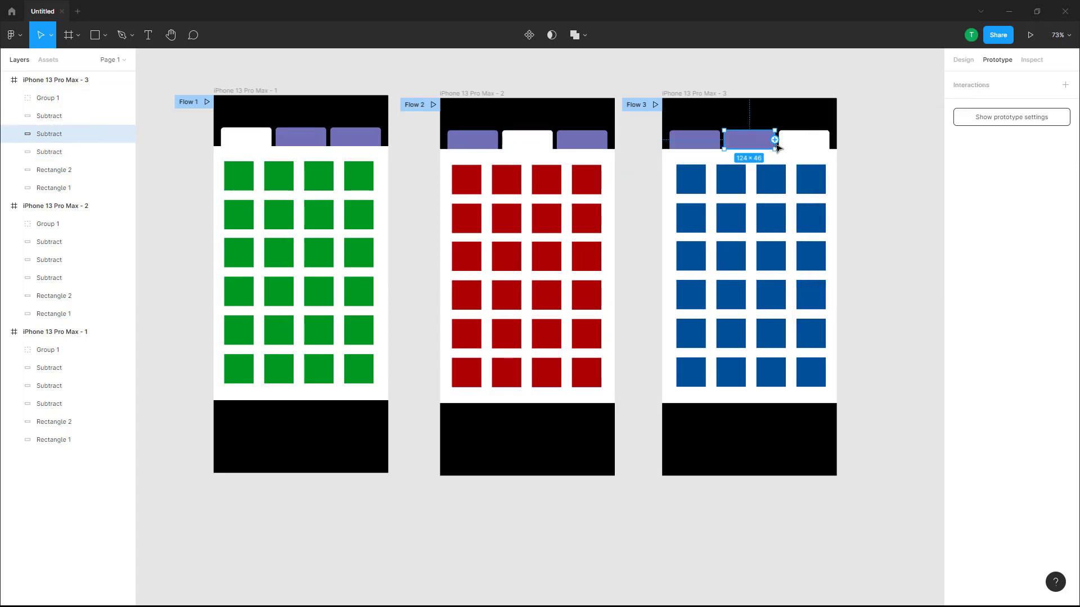
{"action": "left_click_drag", "start_coordinate": [776, 140], "coordinate": [610, 282]}
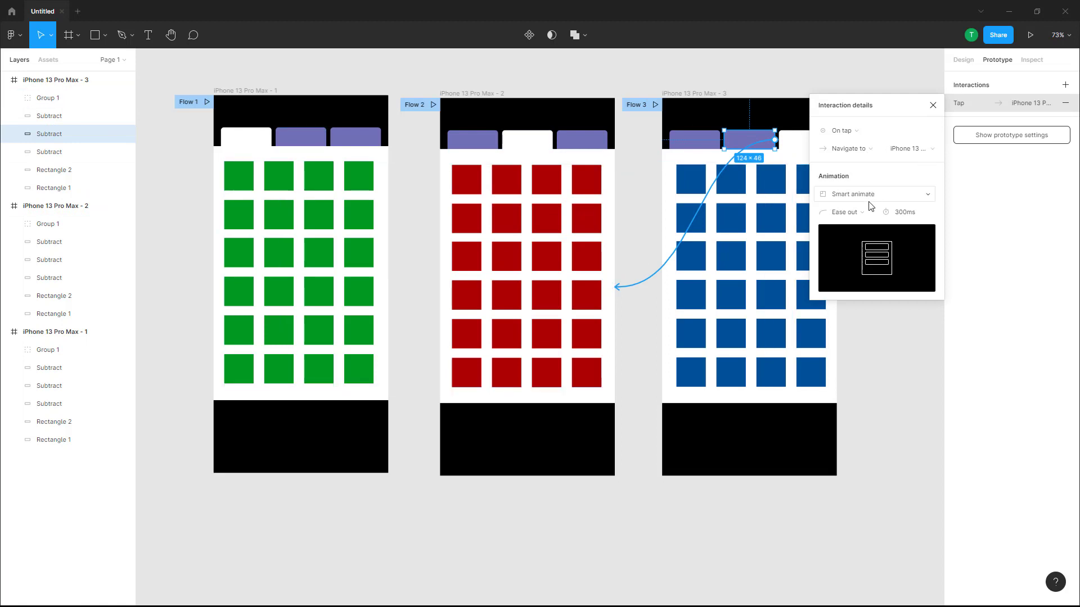
{"action": "left_click", "coordinate": [300, 141]}
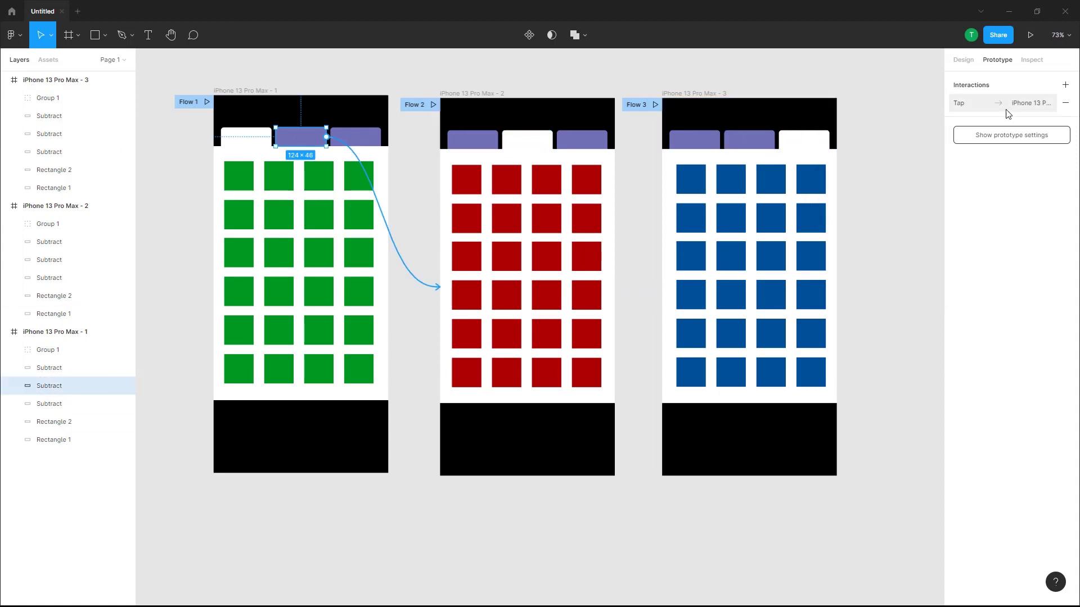
{"action": "left_click", "coordinate": [354, 138]}
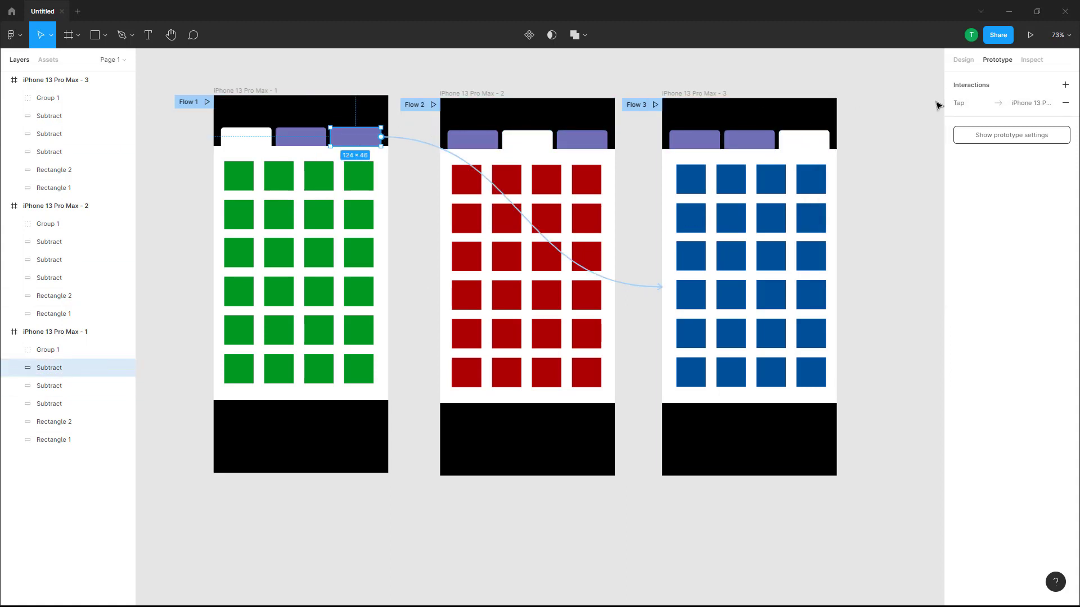
{"action": "left_click", "coordinate": [472, 139]}
{"action": "left_click", "coordinate": [582, 139]}
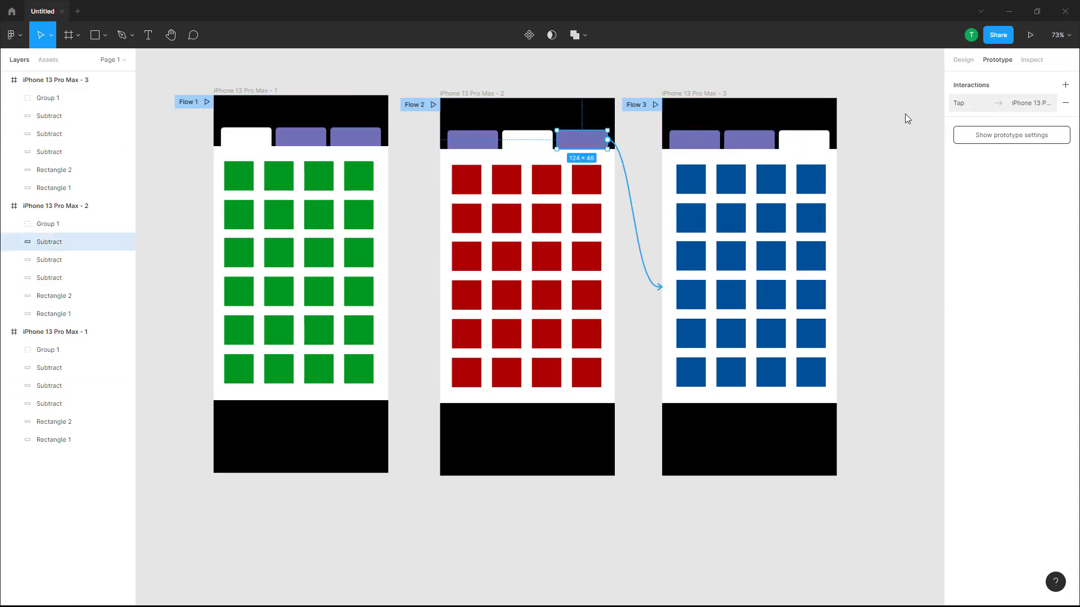
{"action": "left_click", "coordinate": [751, 140]}
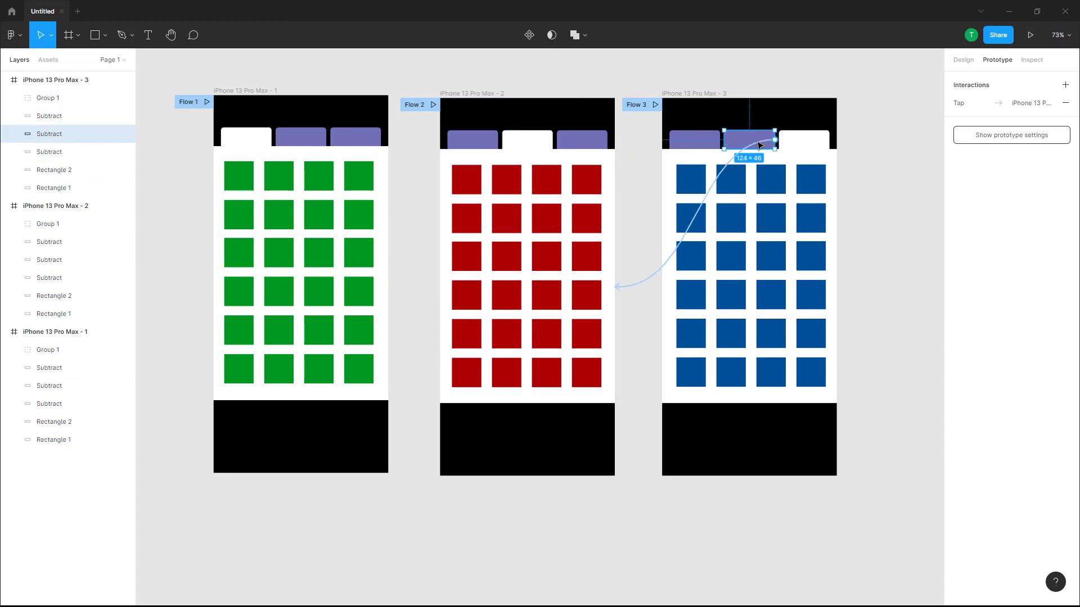
{"action": "left_click", "coordinate": [694, 139]}
{"action": "left_click", "coordinate": [290, 137]}
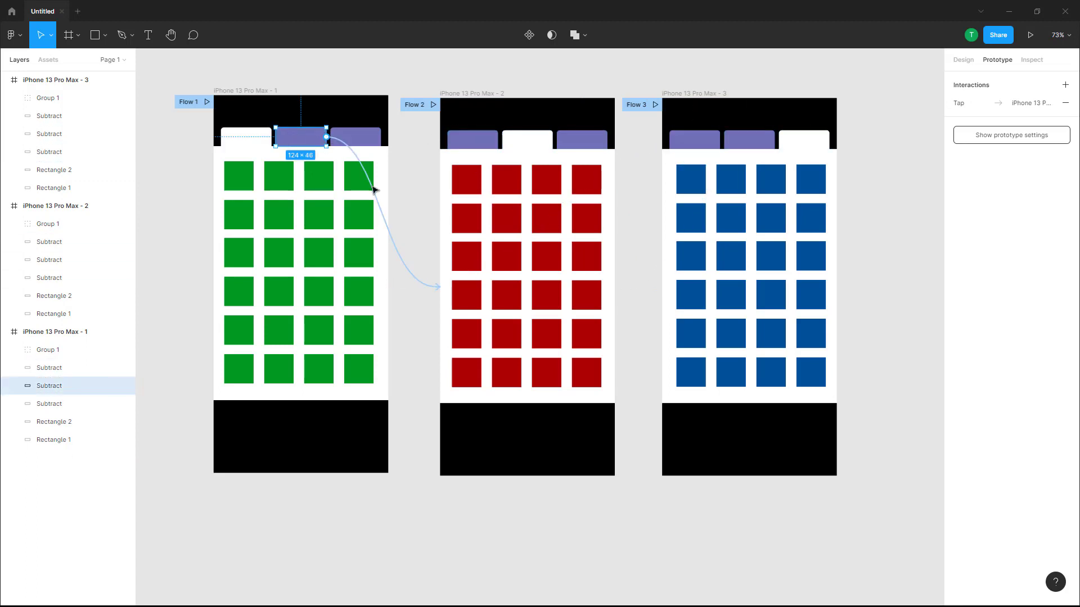
{"action": "left_click", "coordinate": [352, 136]}
{"action": "left_click", "coordinate": [494, 144]}
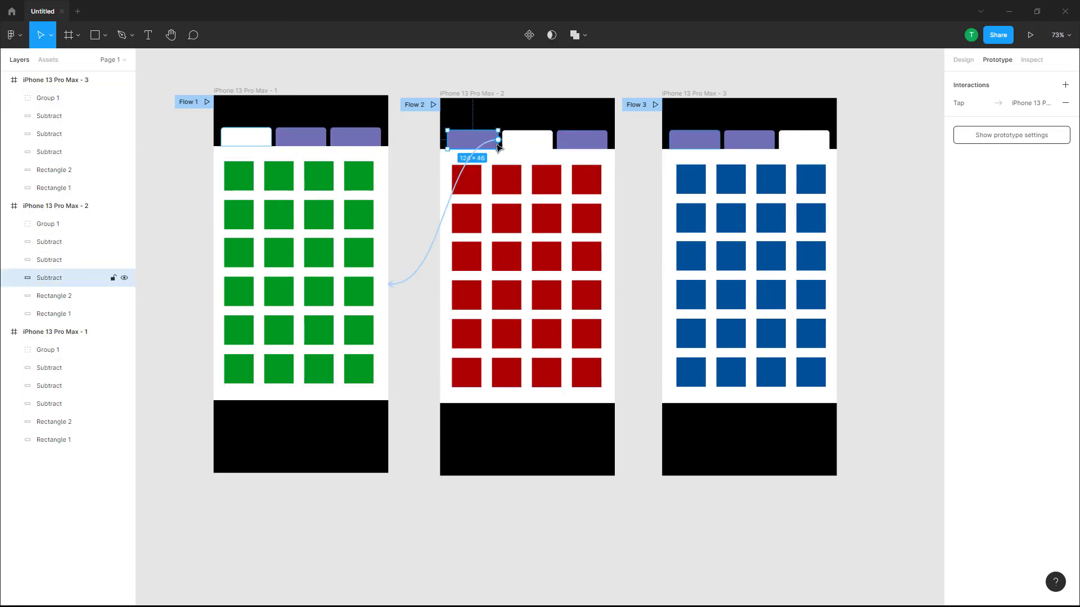
{"action": "left_click", "coordinate": [606, 139]}
{"action": "left_click", "coordinate": [704, 148]}
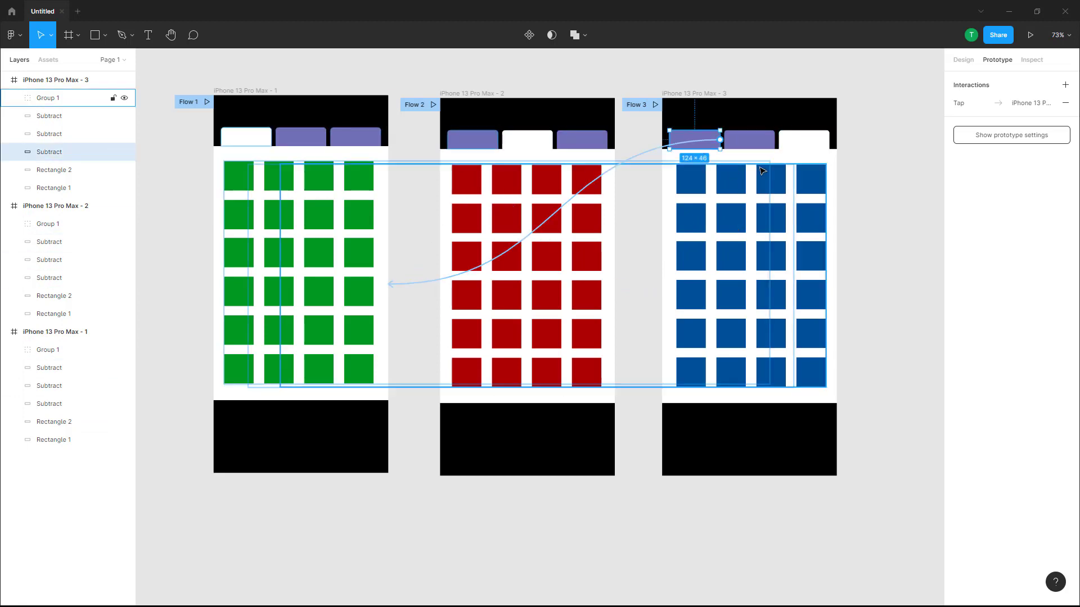
{"action": "left_click", "coordinate": [748, 141]}
{"action": "left_click", "coordinate": [852, 178]}
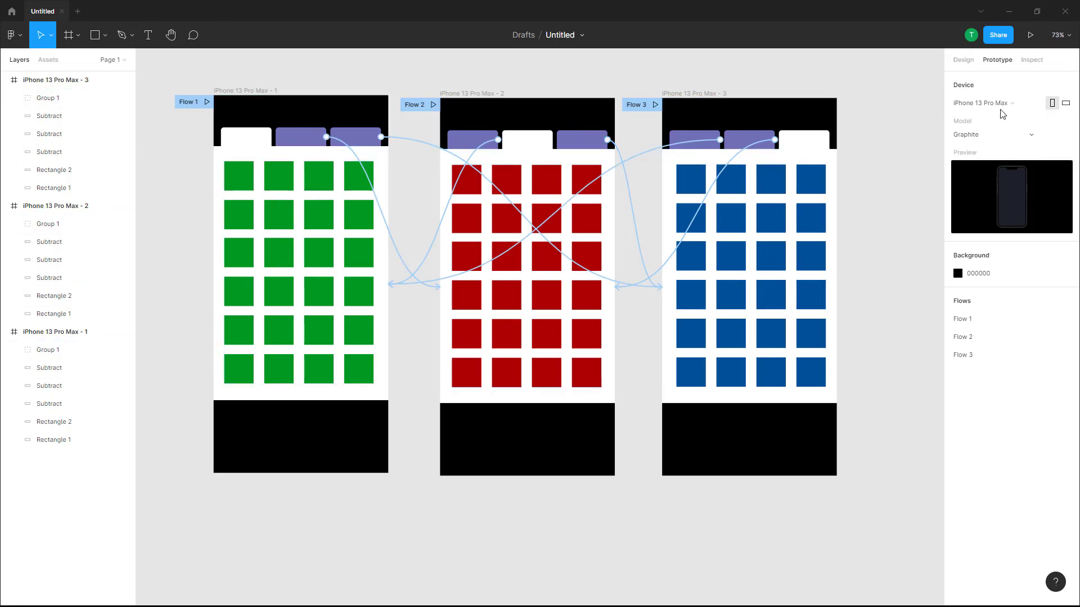
Step: Present the prototype and tap the first, second and third tabs repeatedly to cycle green, red and blue grids
{"action": "left_click", "coordinate": [1030, 36]}
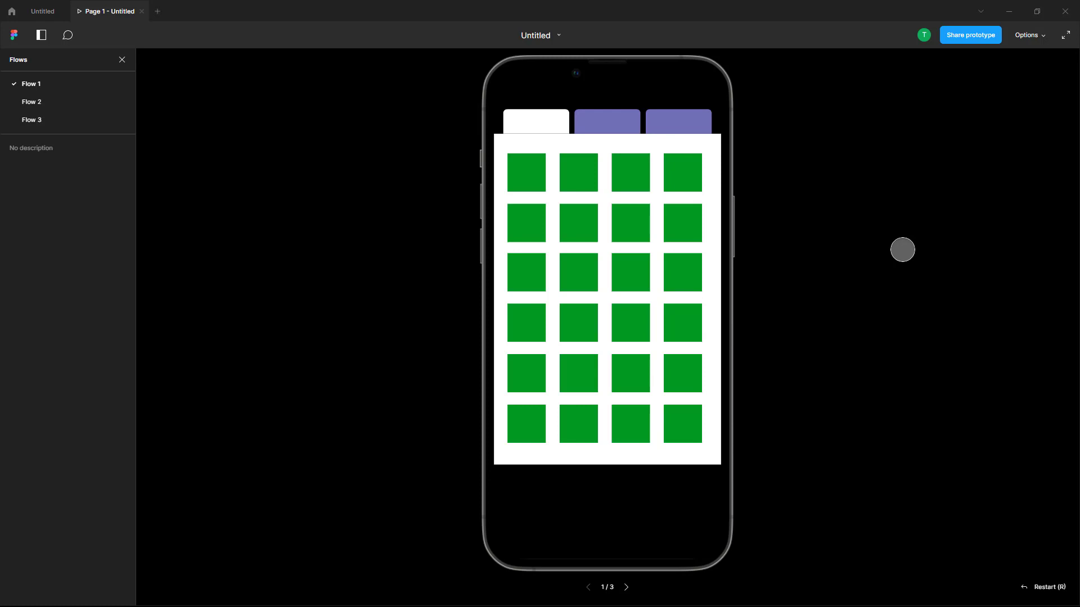
{"action": "left_click", "coordinate": [605, 119]}
{"action": "left_click", "coordinate": [658, 121]}
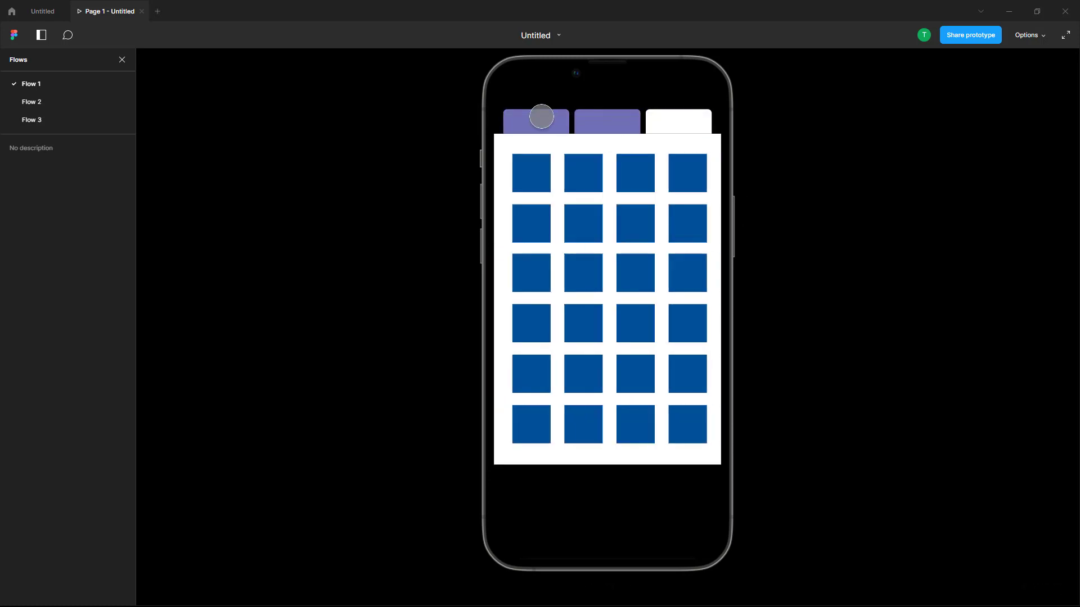
{"action": "left_click", "coordinate": [541, 117]}
{"action": "left_click", "coordinate": [623, 117]}
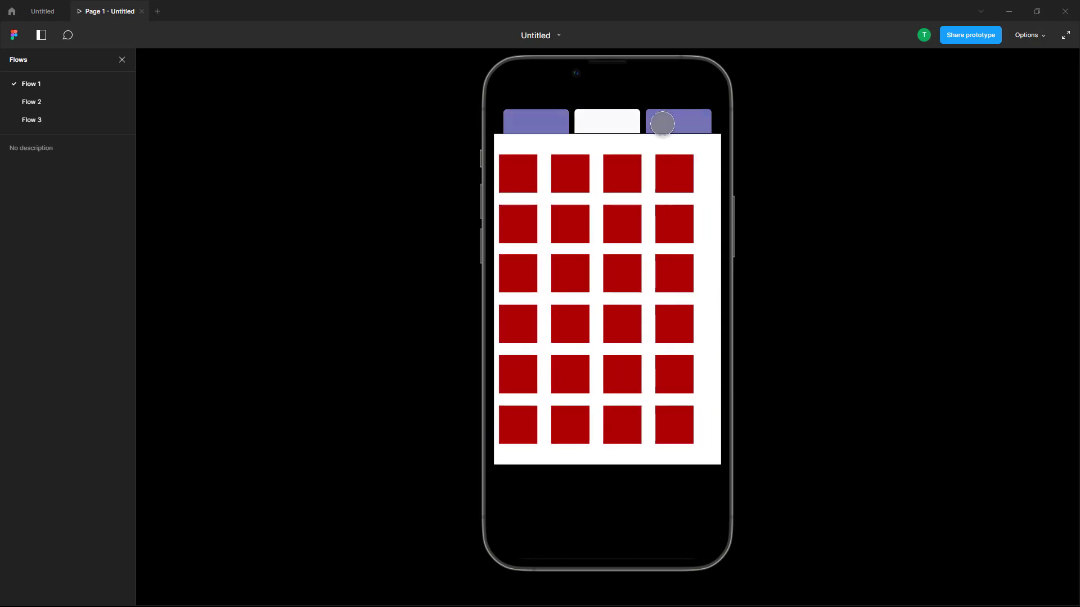
{"action": "left_click", "coordinate": [662, 123]}
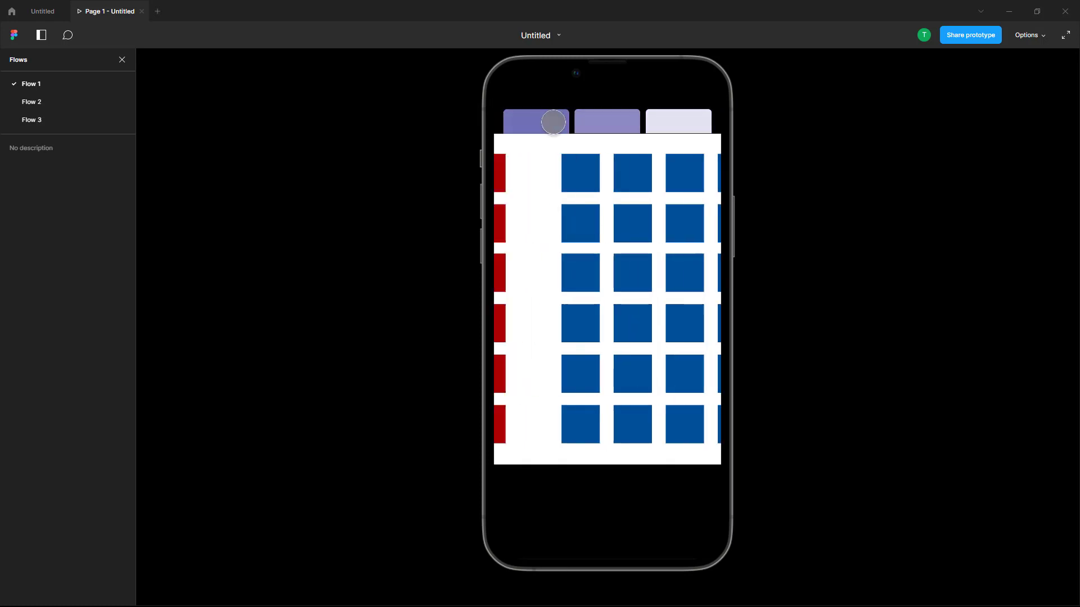
{"action": "left_click", "coordinate": [656, 122]}
{"action": "left_click", "coordinate": [591, 121]}
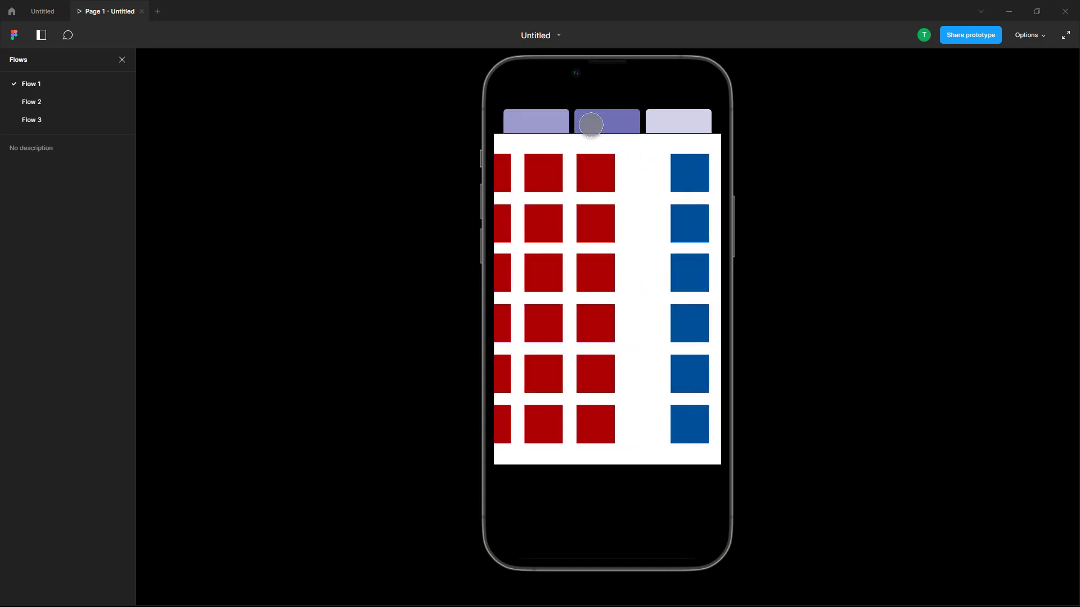
{"action": "left_click", "coordinate": [675, 121]}
{"action": "left_click", "coordinate": [662, 120]}
{"action": "left_click", "coordinate": [561, 121]}
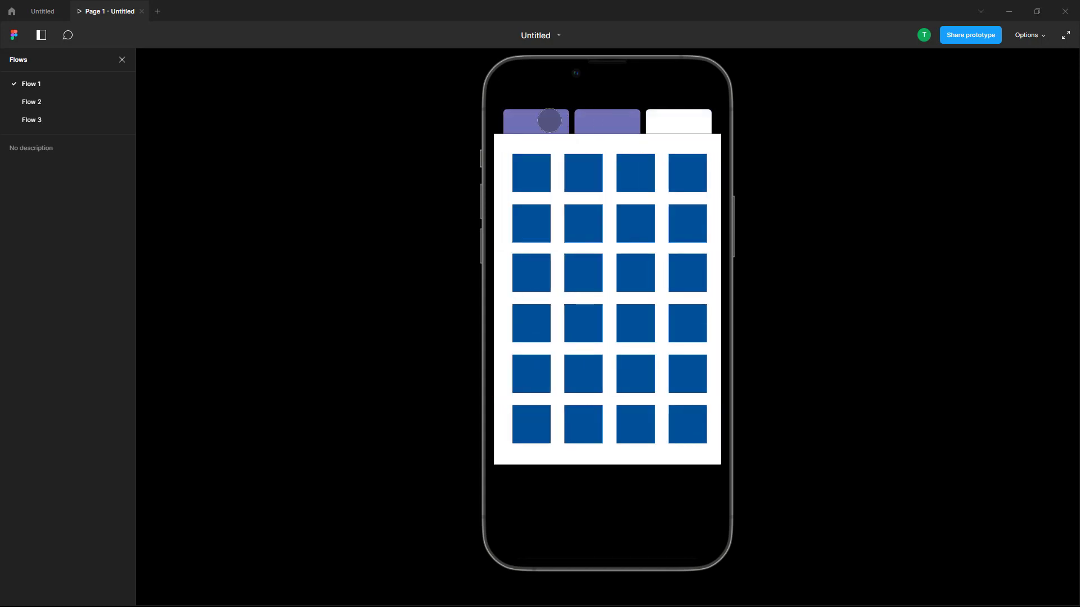
{"action": "left_click", "coordinate": [654, 120]}
{"action": "left_click", "coordinate": [512, 123]}
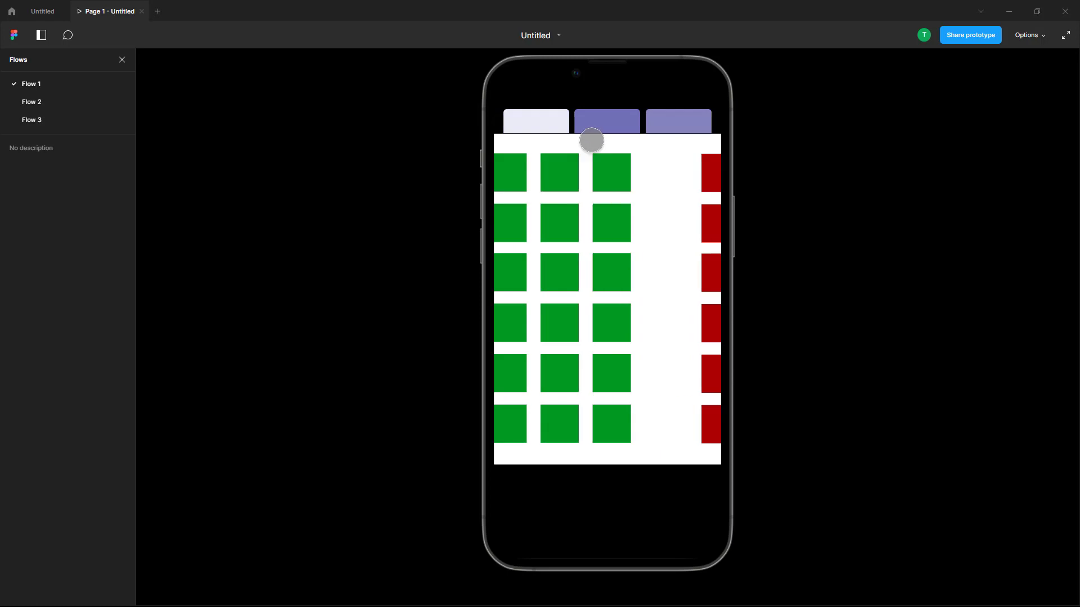
{"action": "left_click", "coordinate": [623, 118]}
{"action": "left_click", "coordinate": [678, 121]}
{"action": "left_click", "coordinate": [550, 120]}
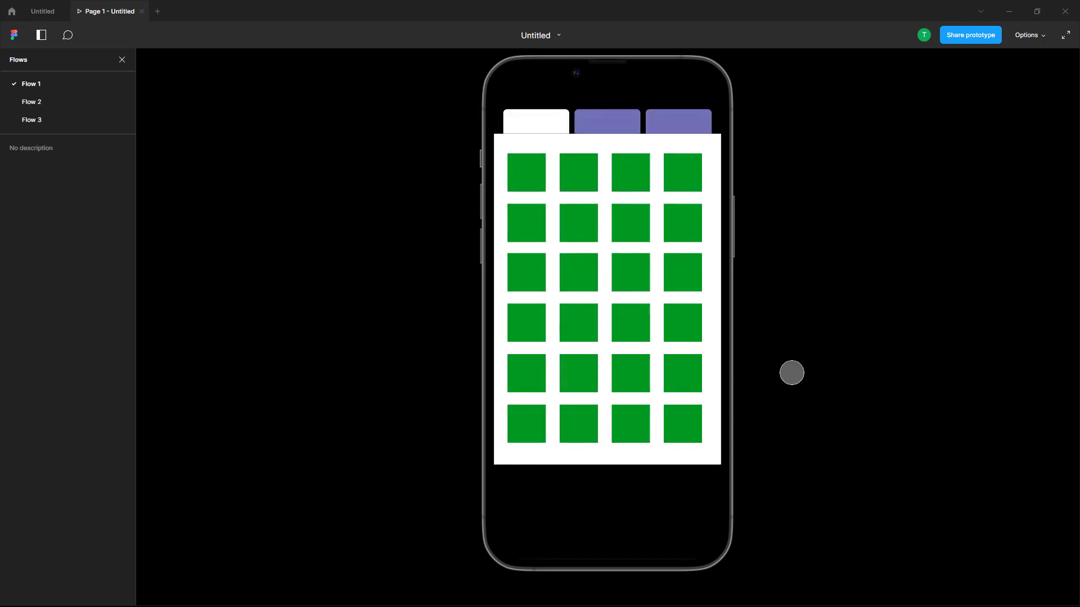